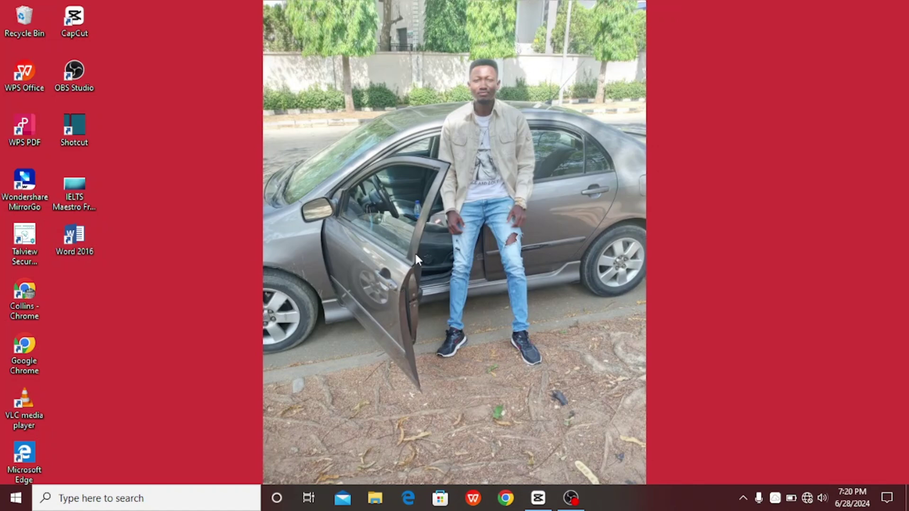
# - Launch Word 2016 and start a new blank document, Document1
pyautogui.doubleClick(70, 237)
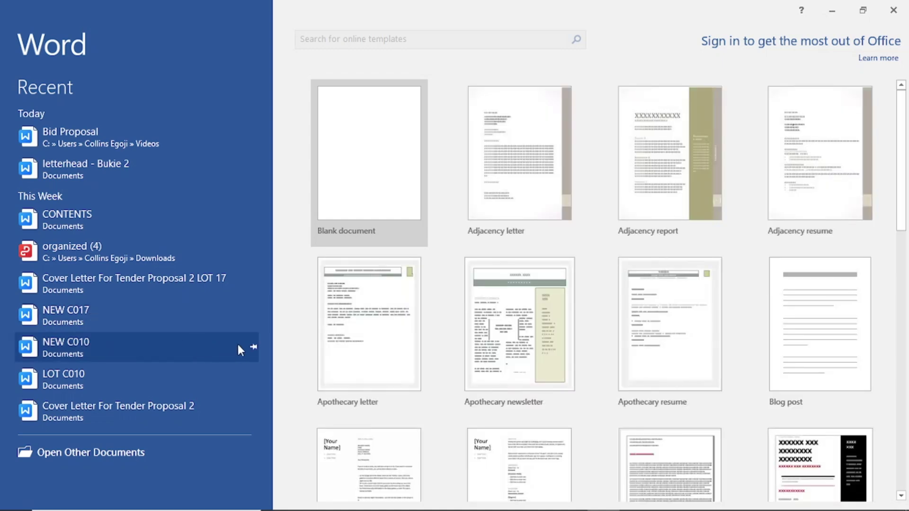
pyautogui.click(358, 188)
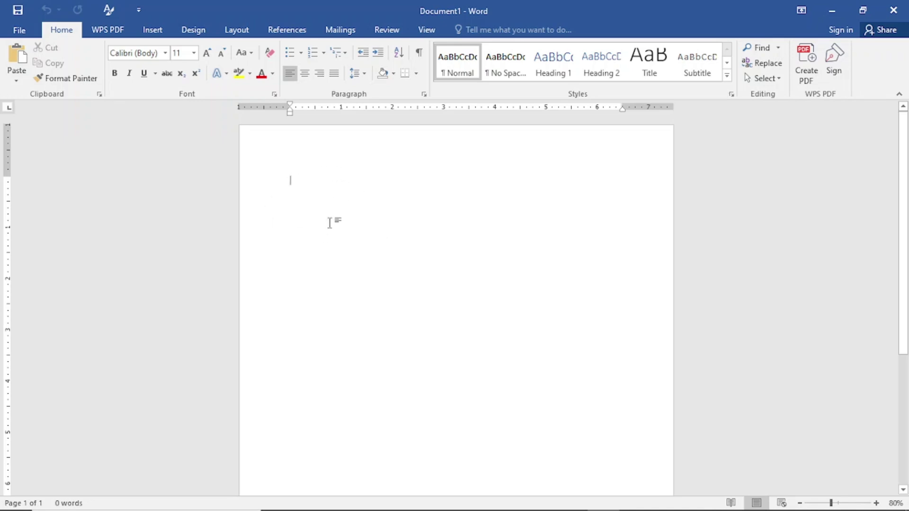
# - Set the page size to A4 (8.27" x 11.69") from the Layout tab's Size list
pyautogui.click(235, 31)
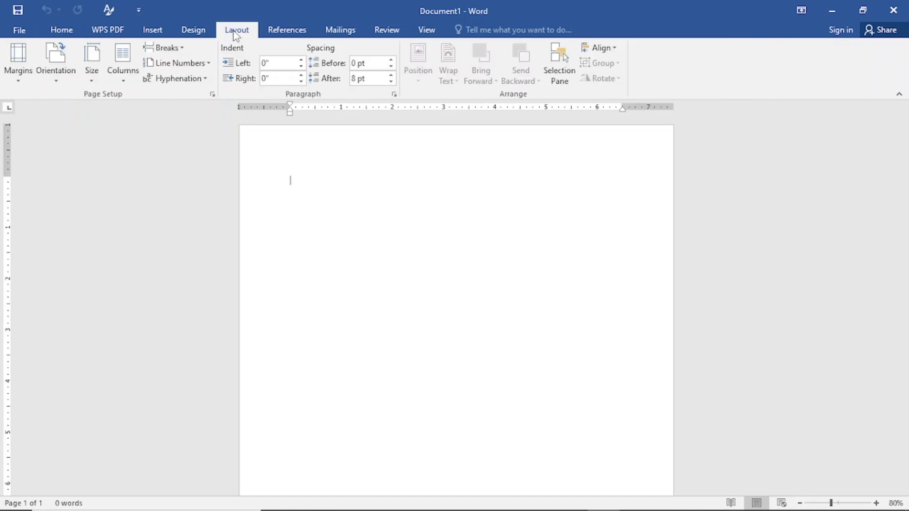
pyautogui.click(93, 81)
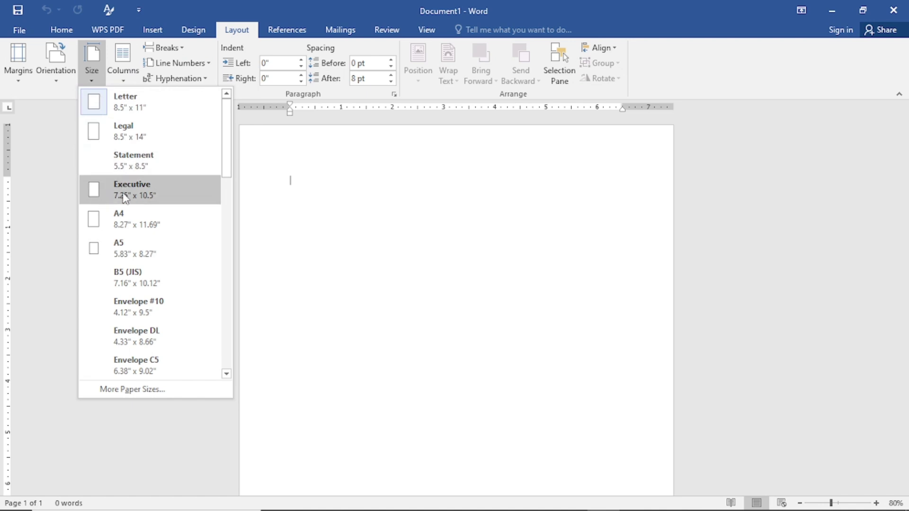
pyautogui.click(115, 226)
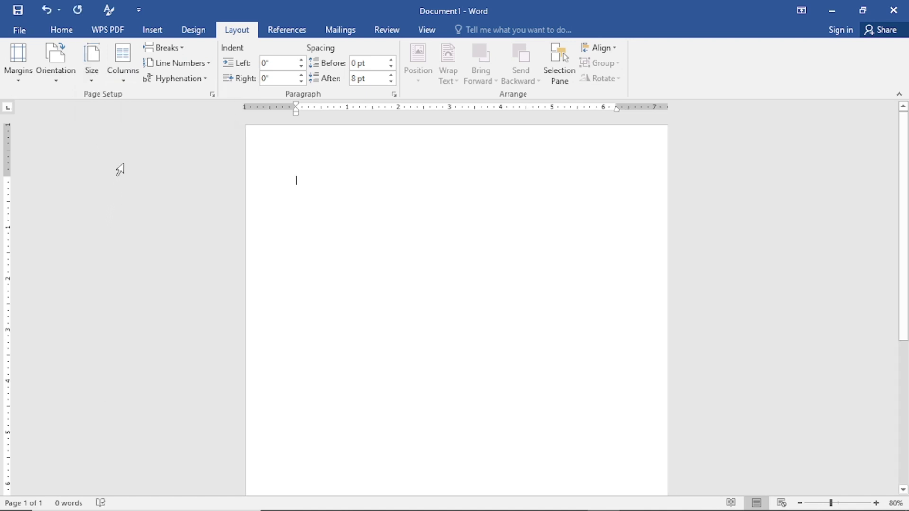
pyautogui.click(92, 74)
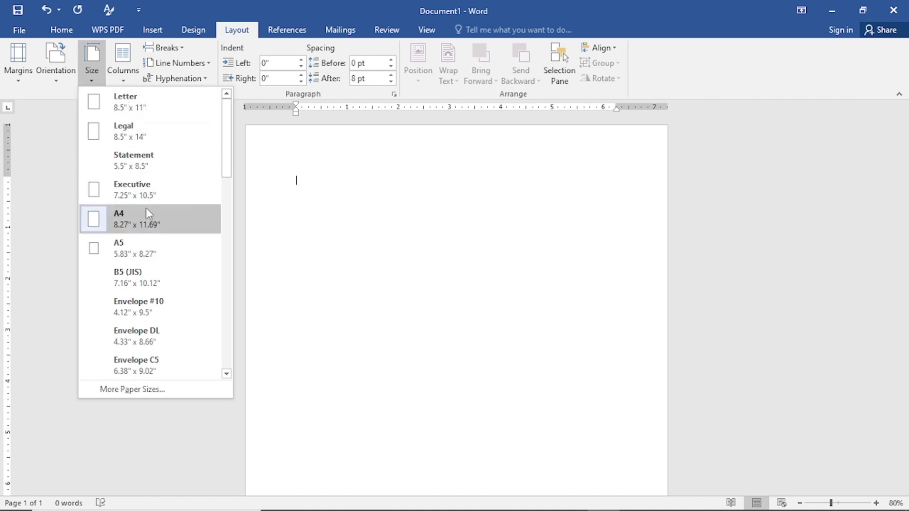
pyautogui.click(118, 225)
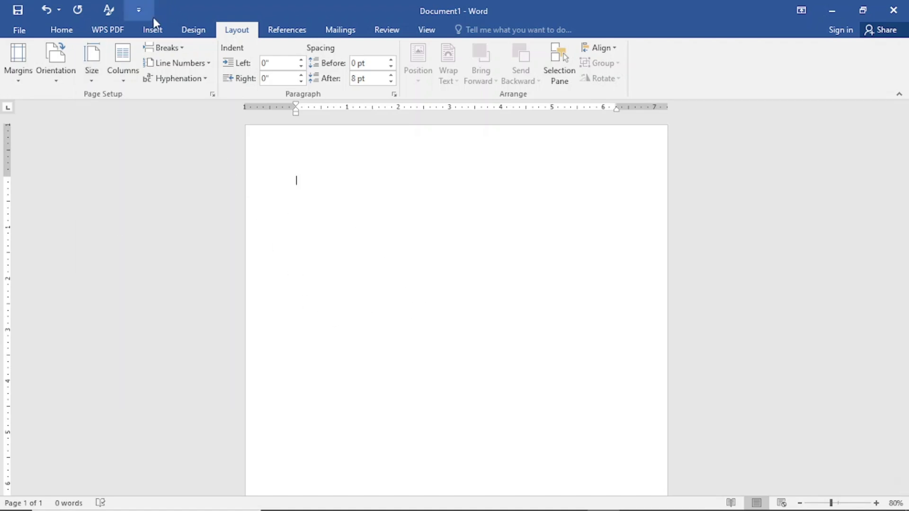
# - Add a page header and open the picture browser to insert an image into it
pyautogui.click(152, 31)
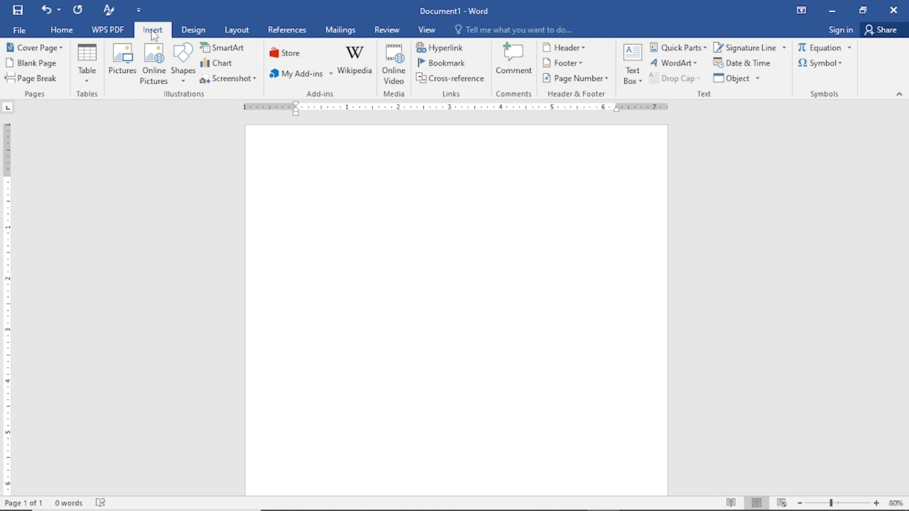
pyautogui.click(576, 49)
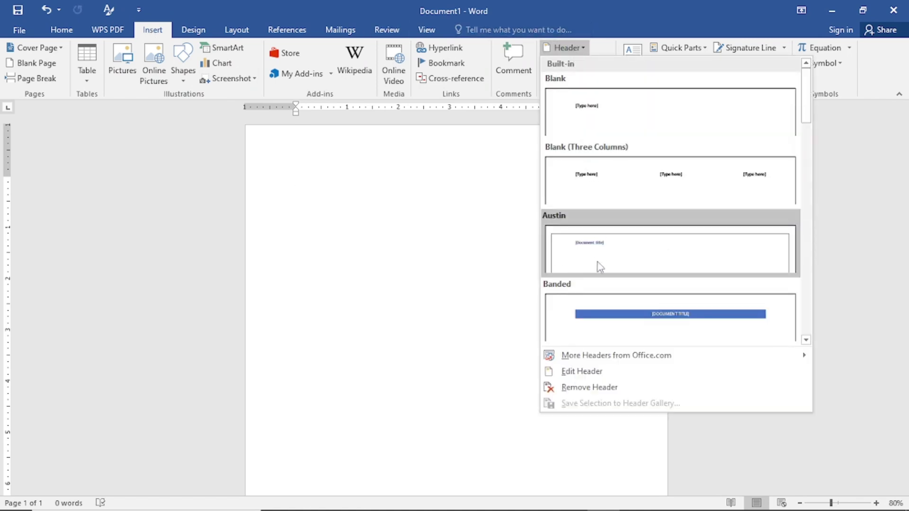
pyautogui.click(570, 373)
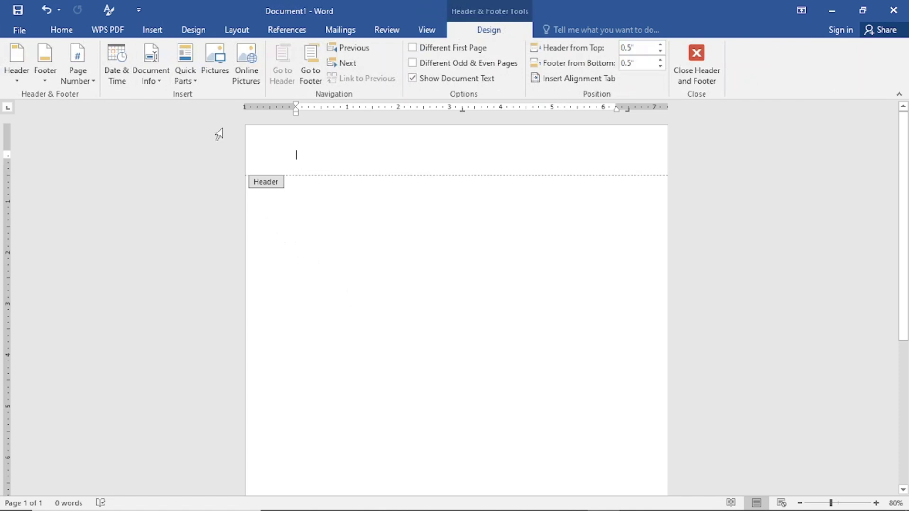
pyautogui.click(213, 66)
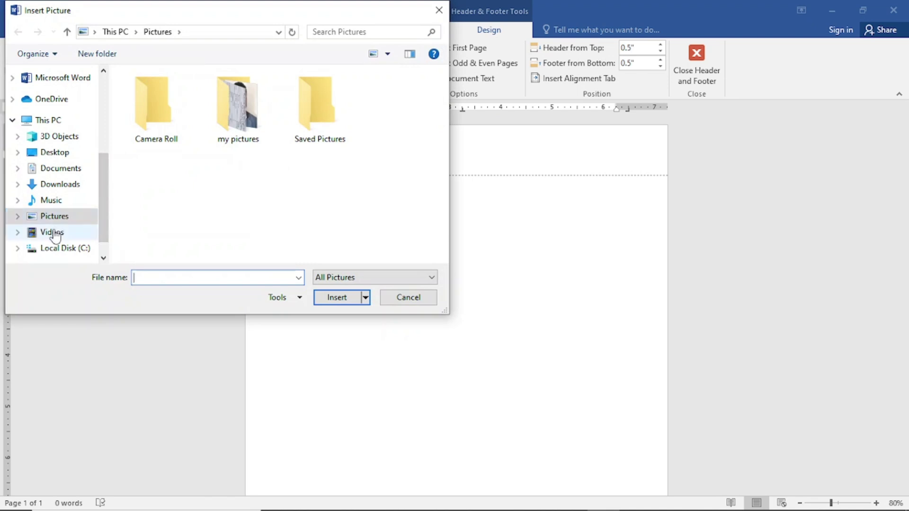
# - Insert the 'letterhead image' file from the Videos folder into the header
pyautogui.click(56, 234)
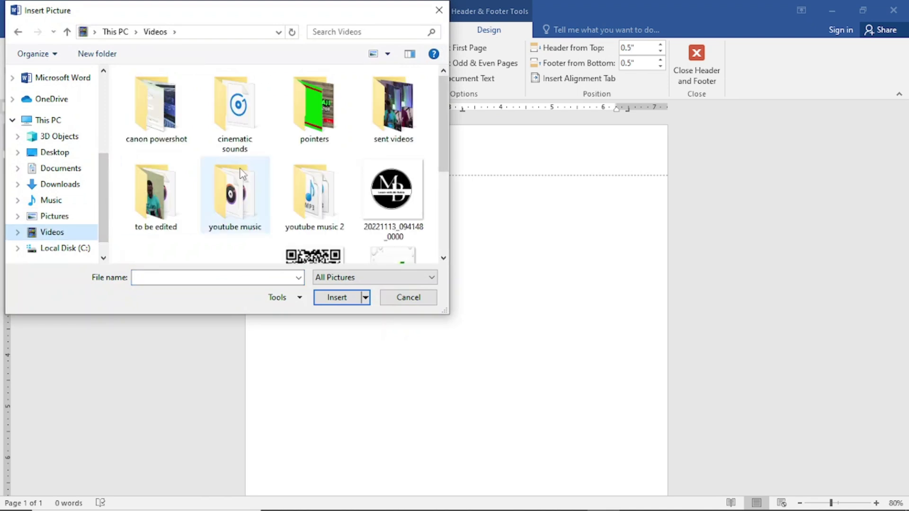
pyautogui.scroll(-3, 248, 166)
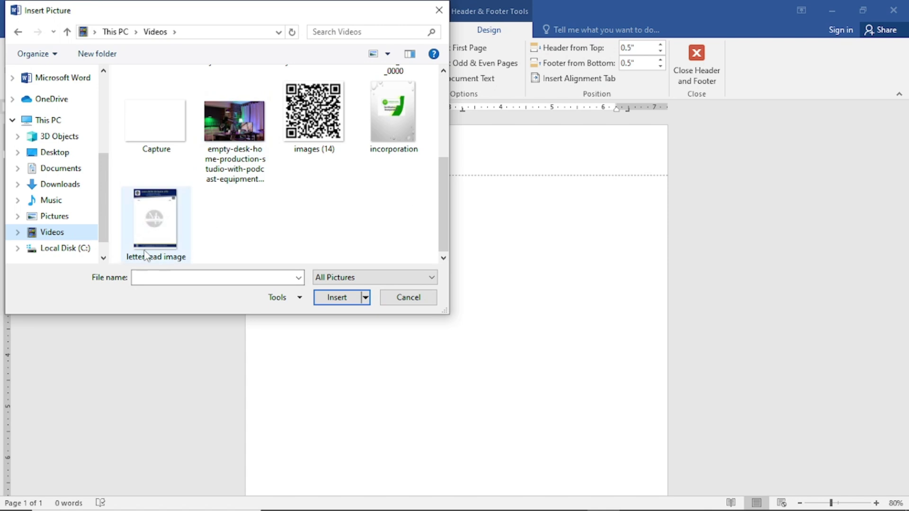
pyautogui.click(148, 230)
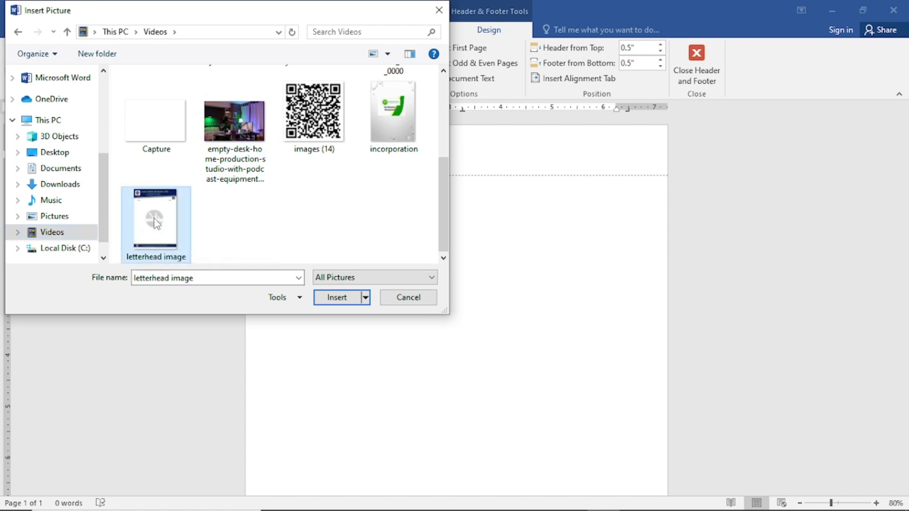
pyautogui.click(335, 297)
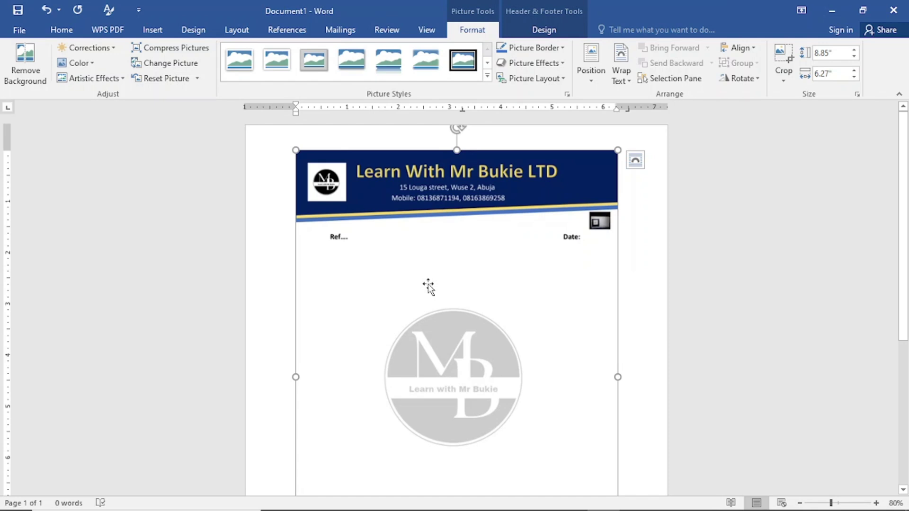
pyautogui.scroll(-4, 426, 286)
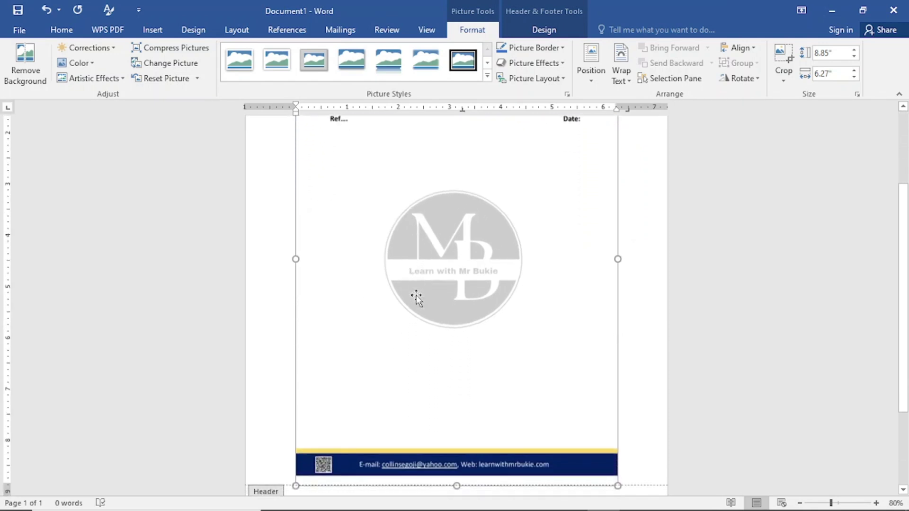
pyautogui.scroll(4, 415, 299)
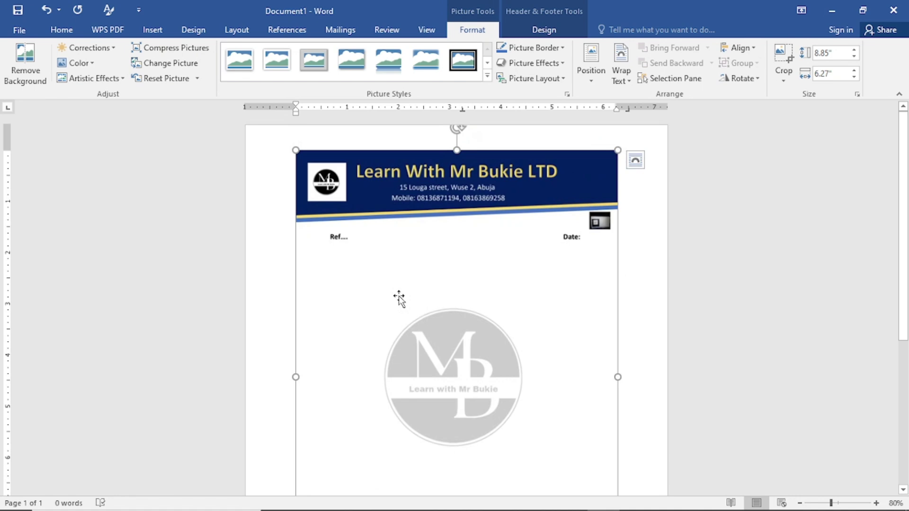
pyautogui.scroll(-3, 397, 298)
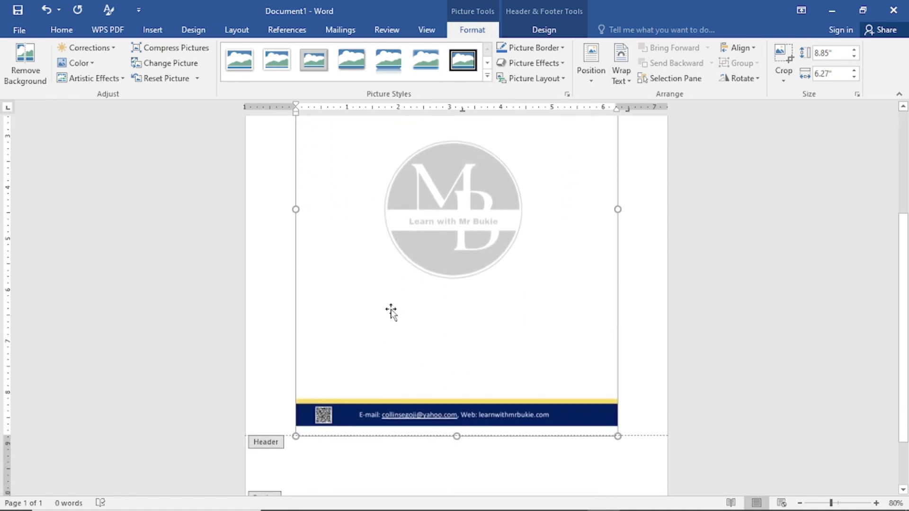
pyautogui.scroll(3, 391, 310)
pyautogui.scroll(1, 391, 311)
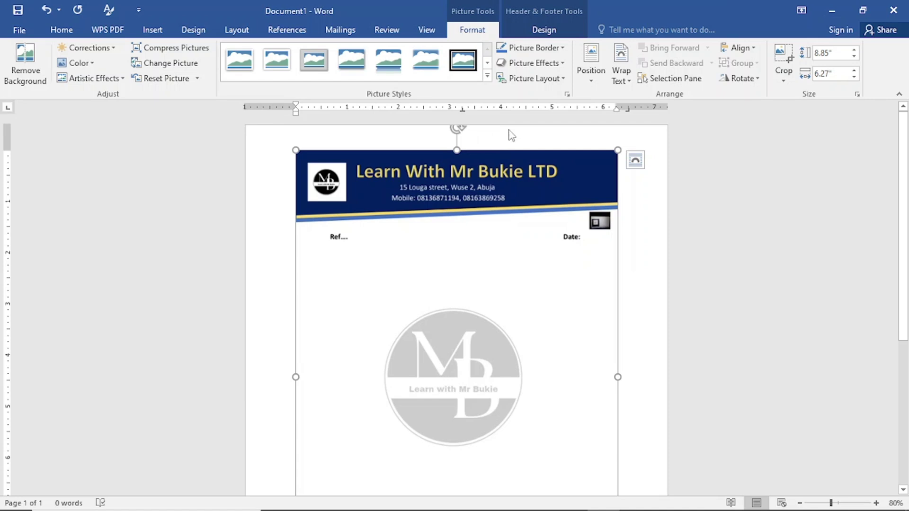
# - Set the letterhead picture's text wrapping to Behind text in its Size and Position settings
pyautogui.rightClick(450, 278)
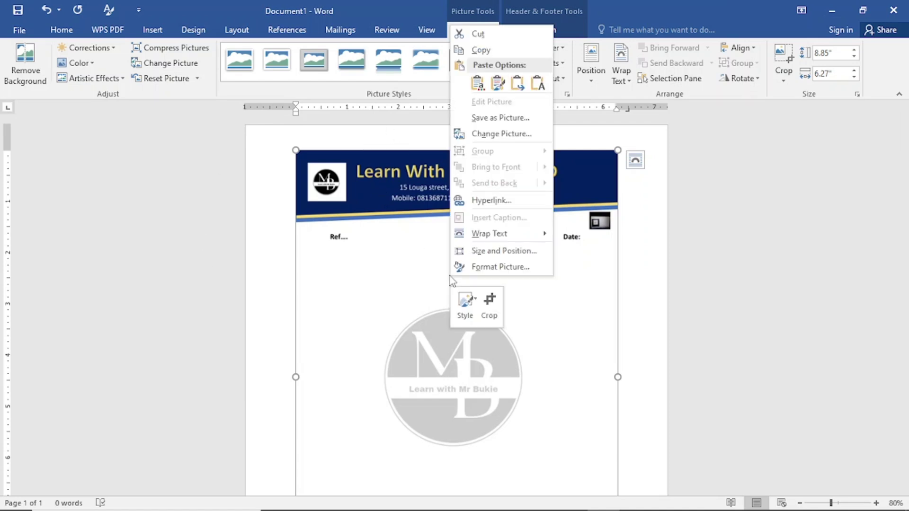
pyautogui.click(501, 254)
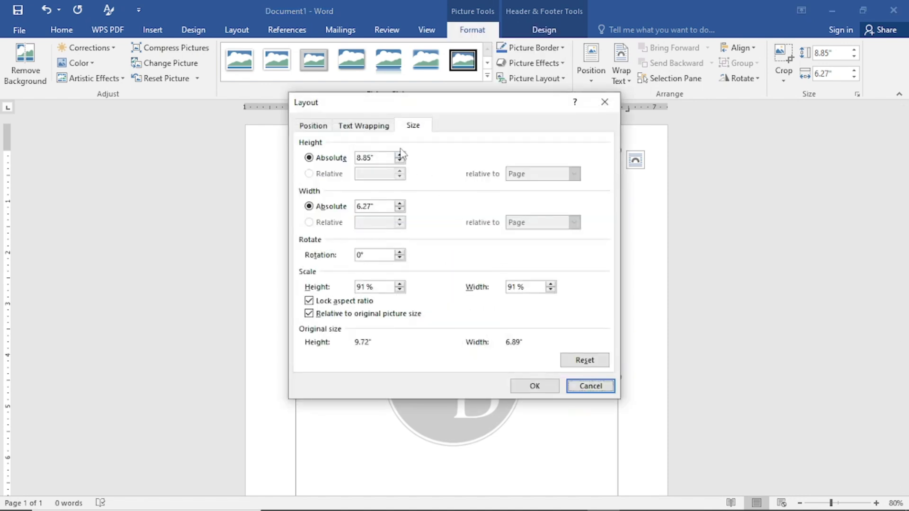
pyautogui.click(356, 126)
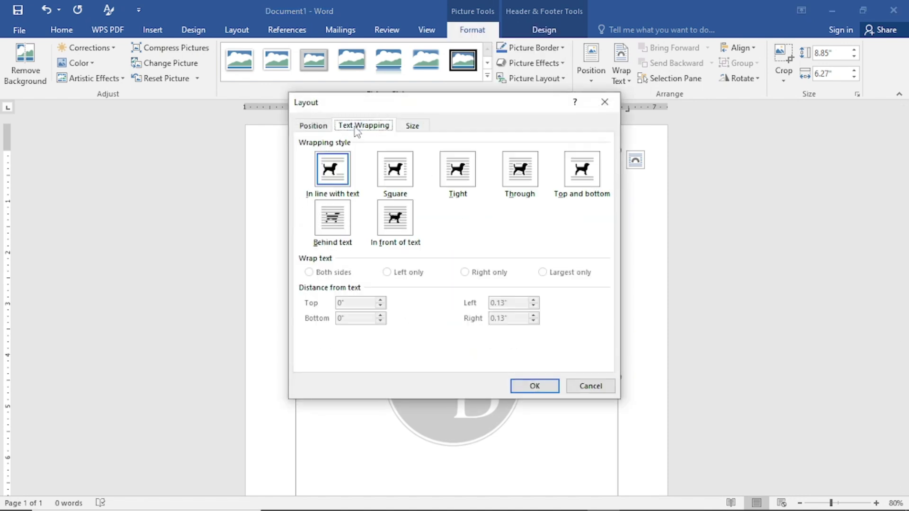
pyautogui.click(333, 220)
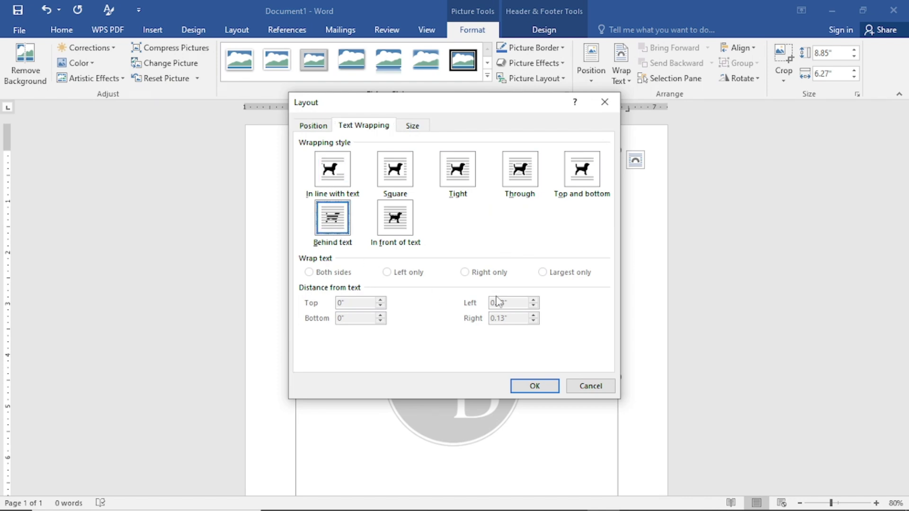
pyautogui.click(532, 386)
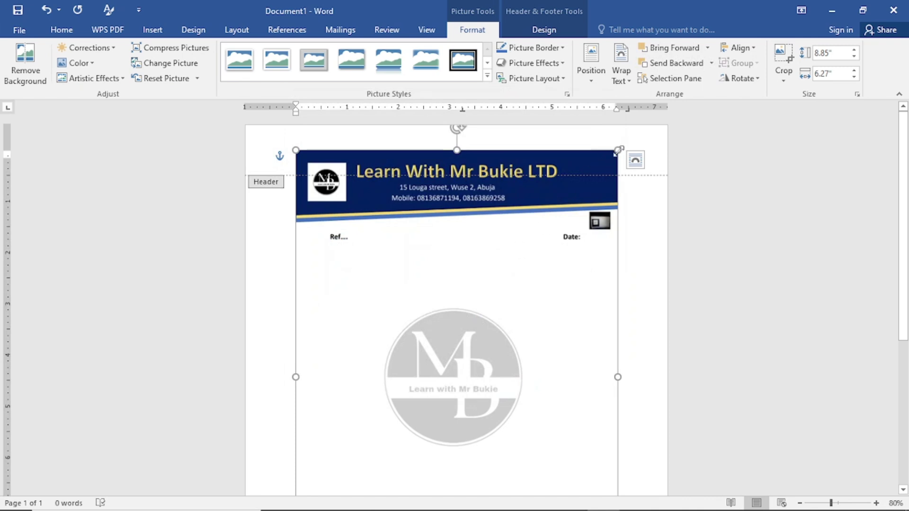
# - Stretch the letterhead picture to the page edges, 11.65" tall by 8.32" wide
pyautogui.moveTo(617, 149); pyautogui.dragTo(635, 134)
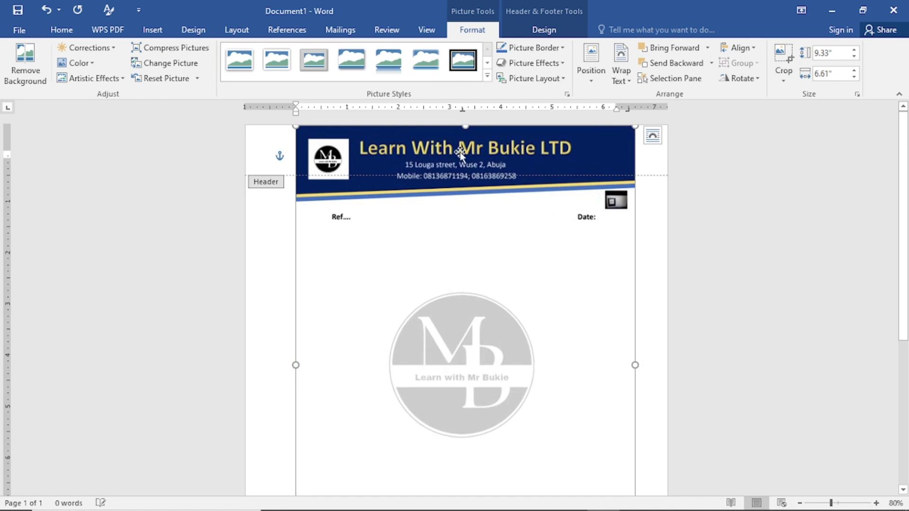
pyautogui.scroll(-6, 341, 241)
pyautogui.moveTo(297, 367); pyautogui.dragTo(260, 454)
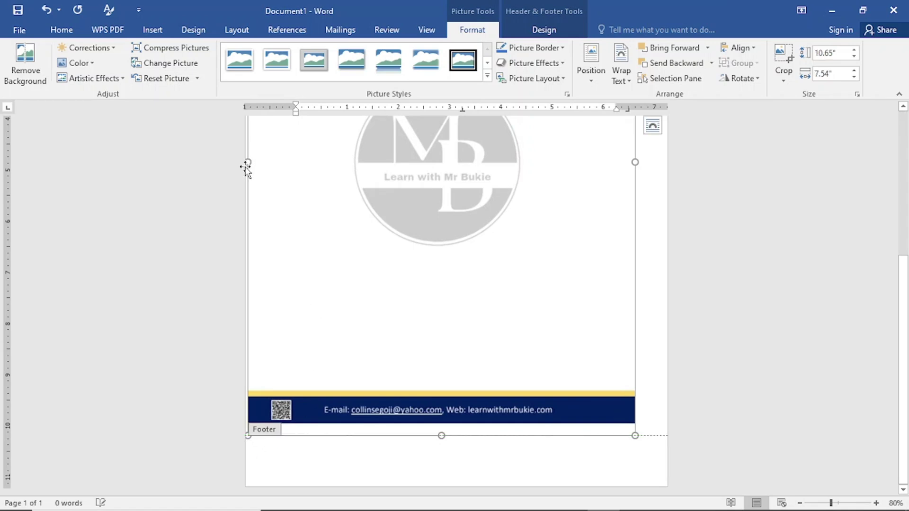
pyautogui.moveTo(247, 164); pyautogui.dragTo(243, 169)
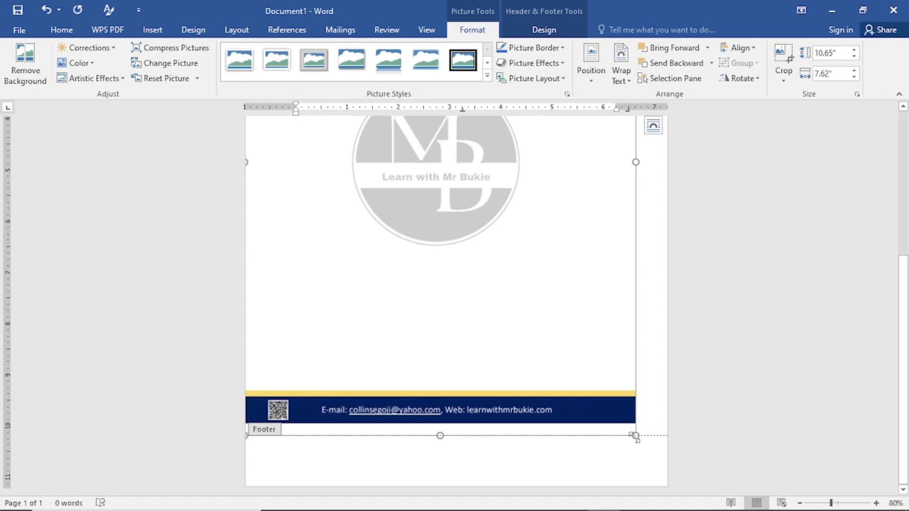
pyautogui.moveTo(635, 435); pyautogui.dragTo(662, 485)
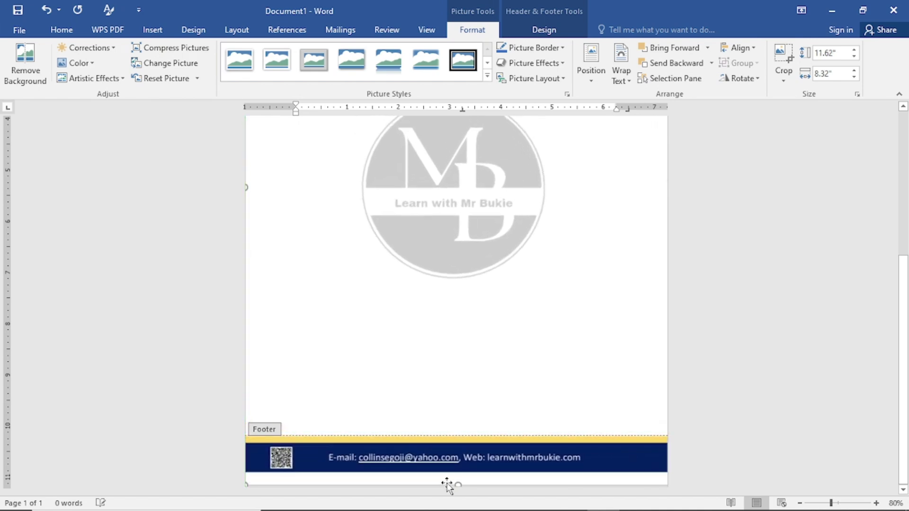
pyautogui.moveTo(459, 485); pyautogui.dragTo(460, 486)
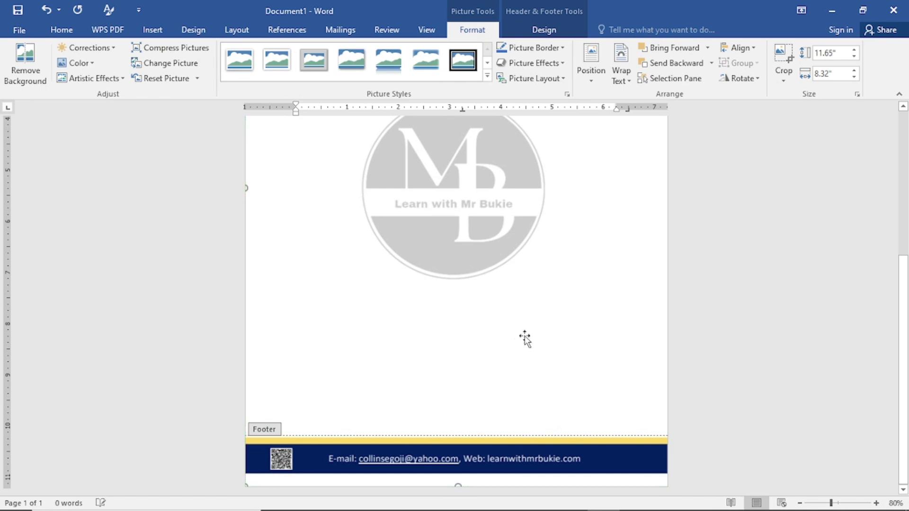
pyautogui.scroll(5, 530, 319)
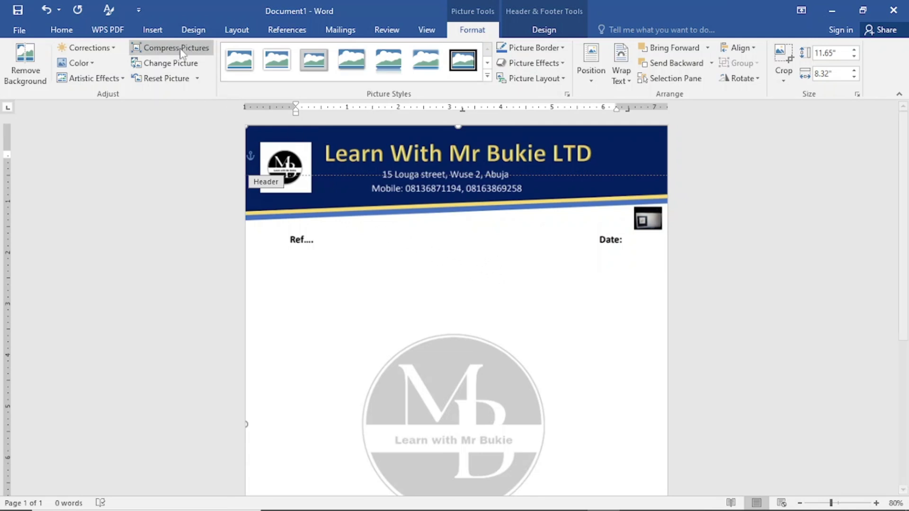
# - Re-enter header editing via Edit Header, then close it to return to the letter body
pyautogui.click(156, 31)
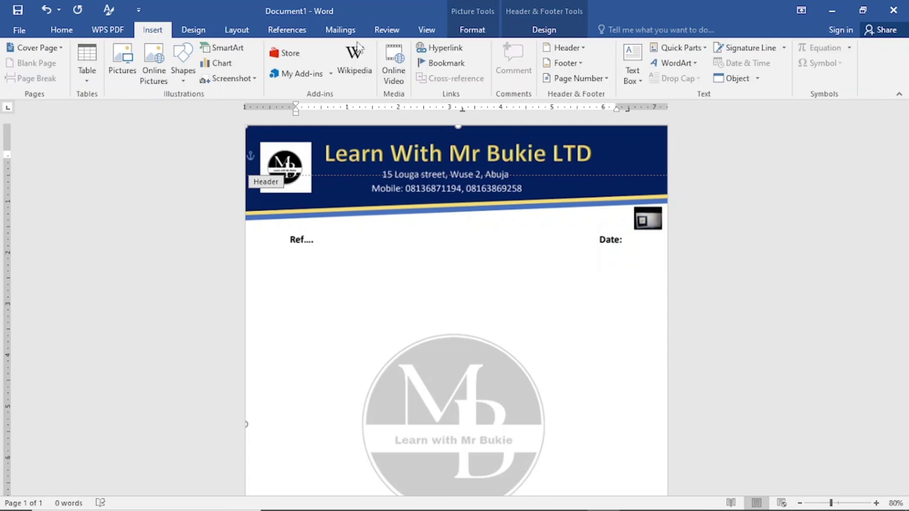
pyautogui.click(580, 50)
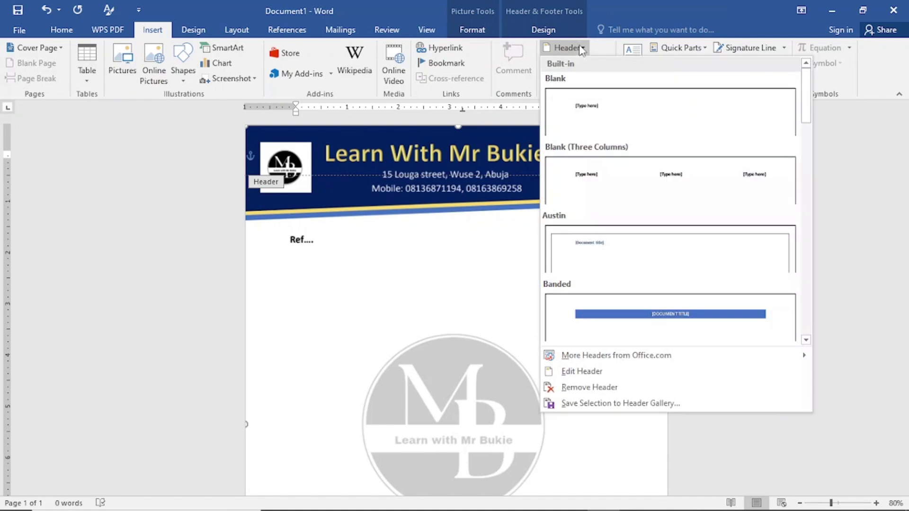
pyautogui.click(592, 372)
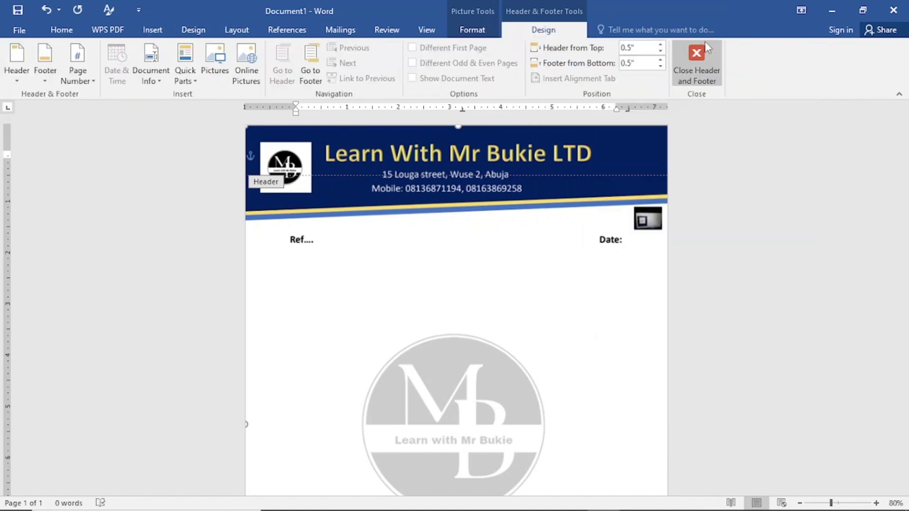
pyautogui.click(700, 71)
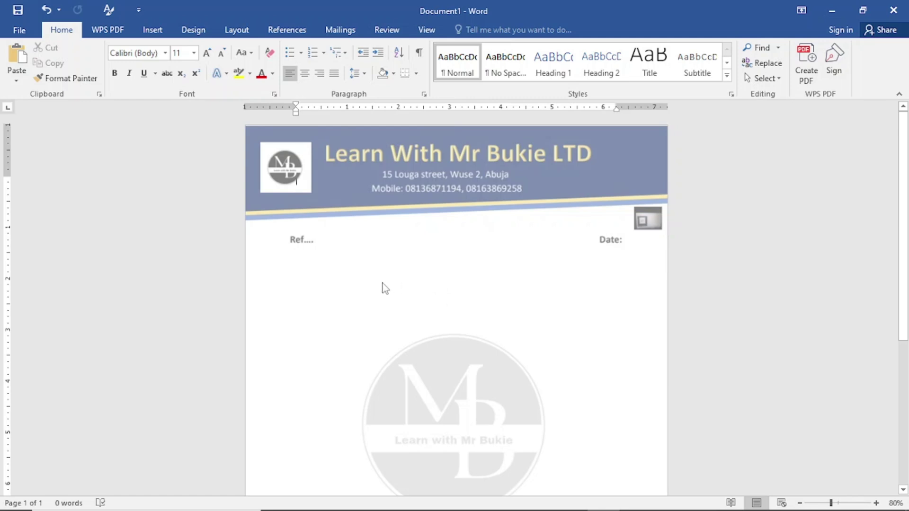
# - Type stray text in the body, then bring up Paste Options there
pyautogui.write('bhjgugliuluggir')
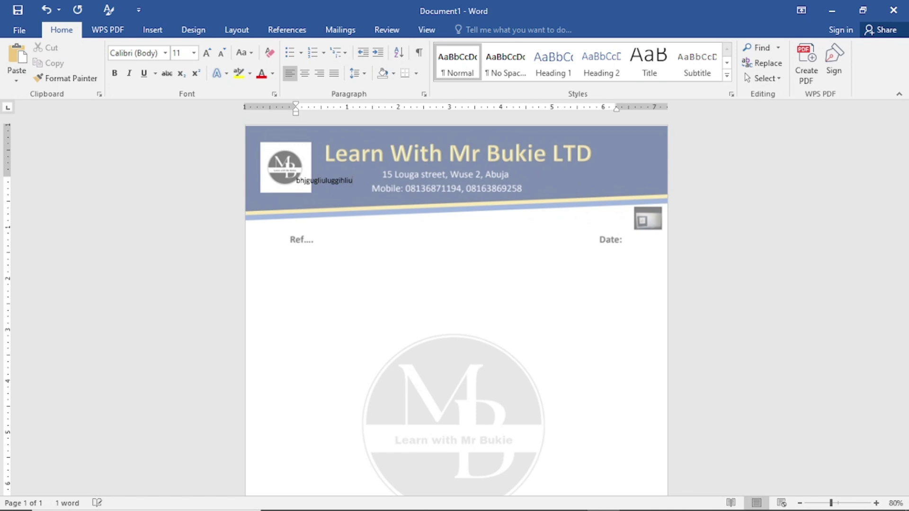
pyautogui.rightClick(357, 281)
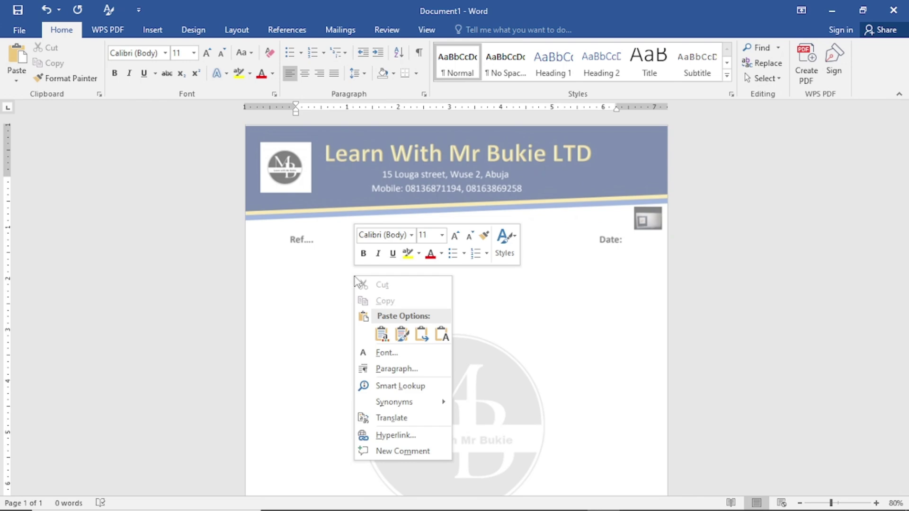
# - Paste the 123-word Bid Proposal letter using the destination theme, then bring up the margin presets
pyautogui.click(382, 335)
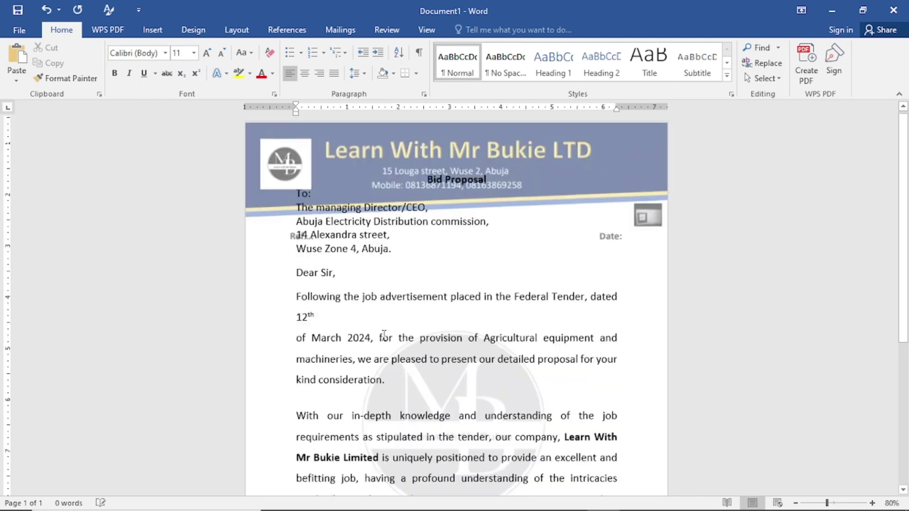
pyautogui.scroll(3, 360, 312)
pyautogui.scroll(-1, 350, 308)
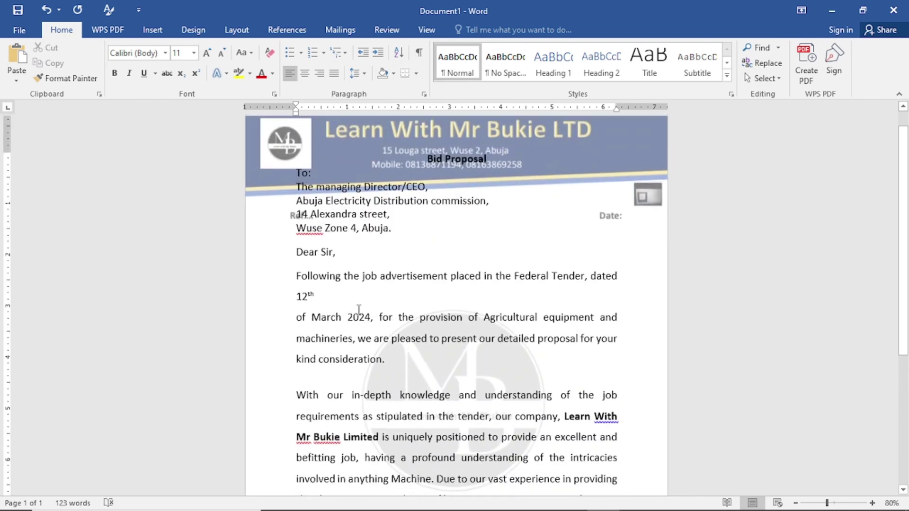
pyautogui.scroll(-5, 370, 311)
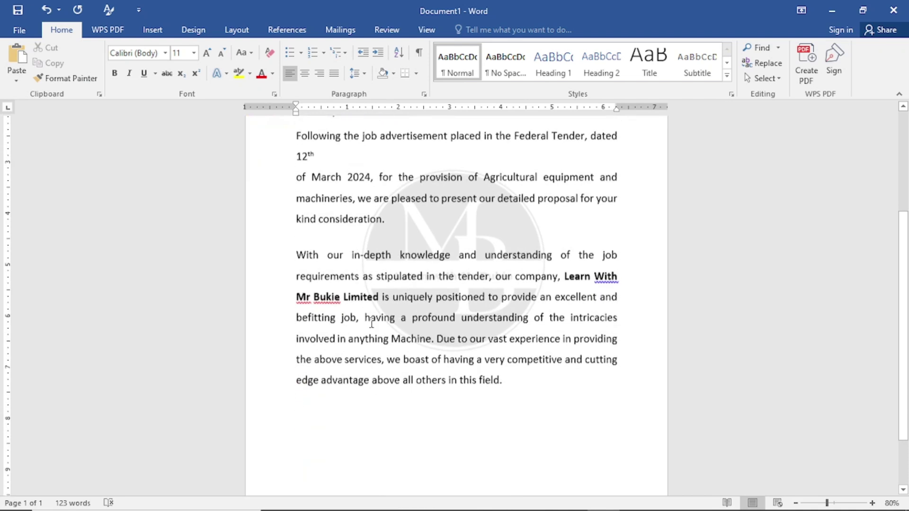
pyautogui.scroll(5, 373, 318)
pyautogui.scroll(1, 379, 355)
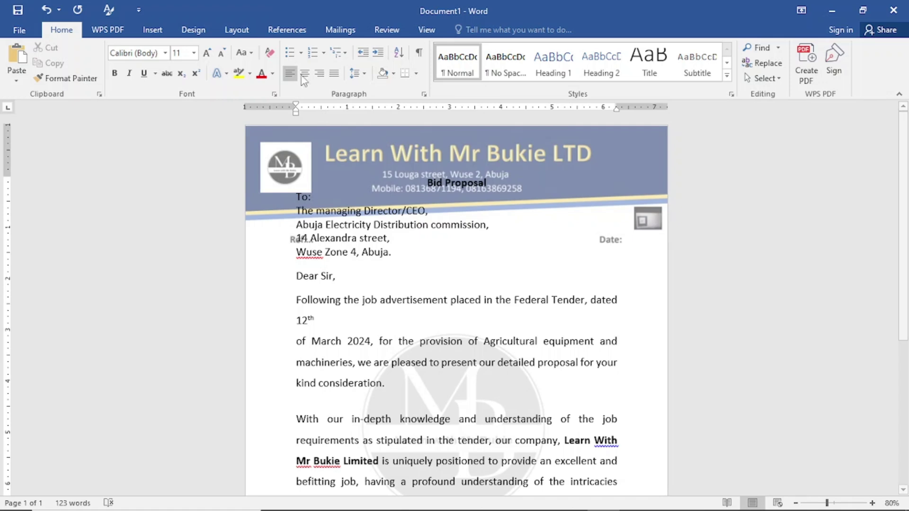
pyautogui.click(241, 30)
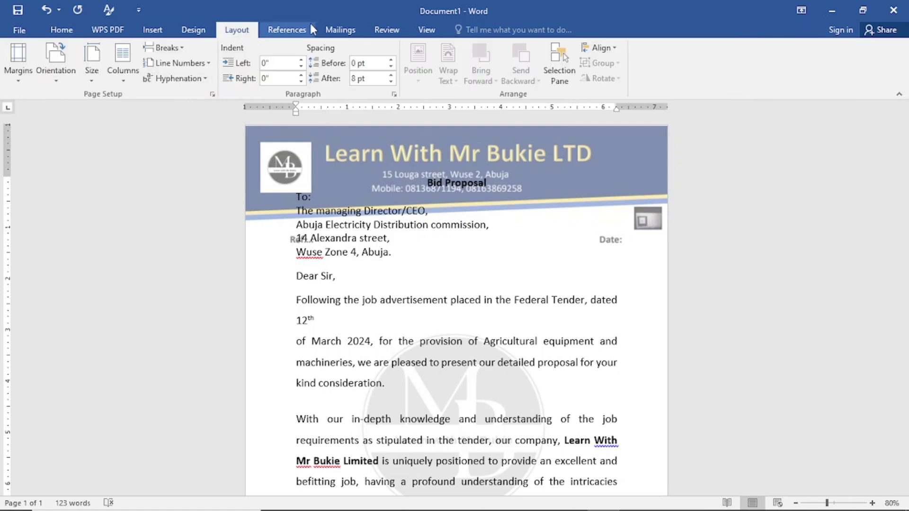
pyautogui.click(19, 85)
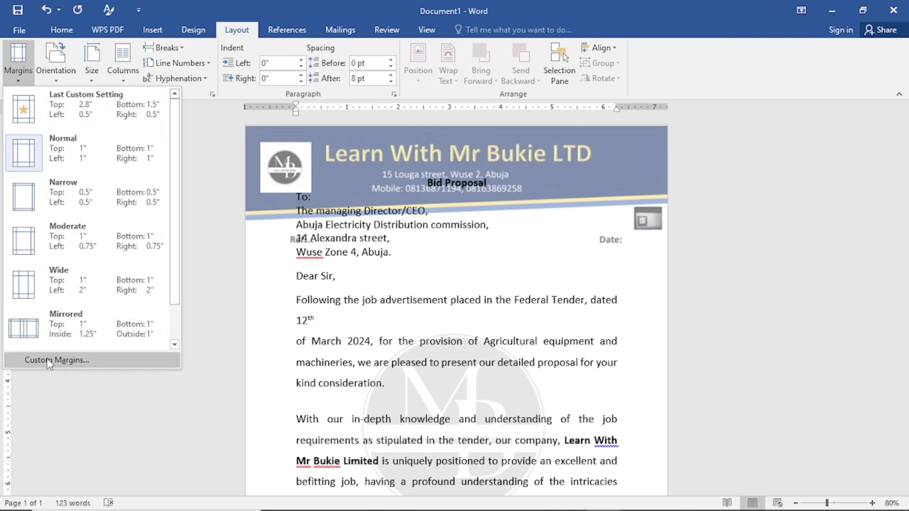
pyautogui.click(49, 361)
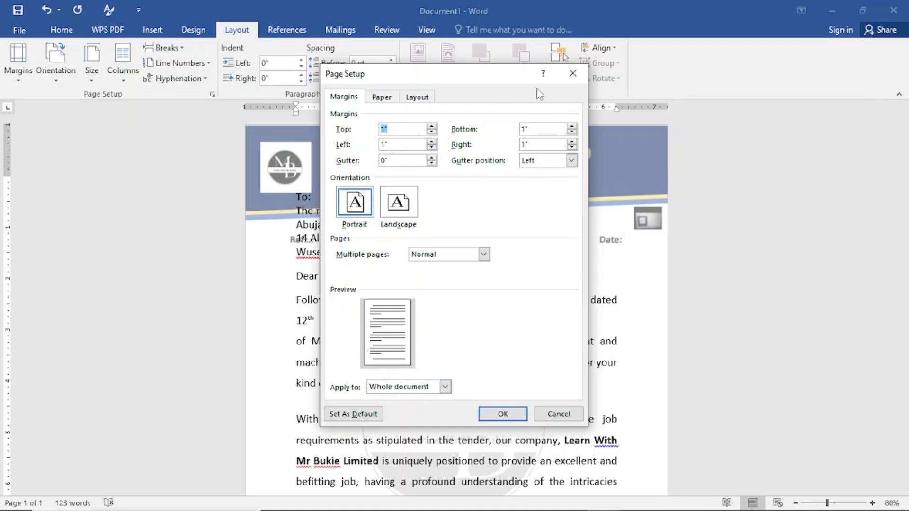
pyautogui.click(572, 74)
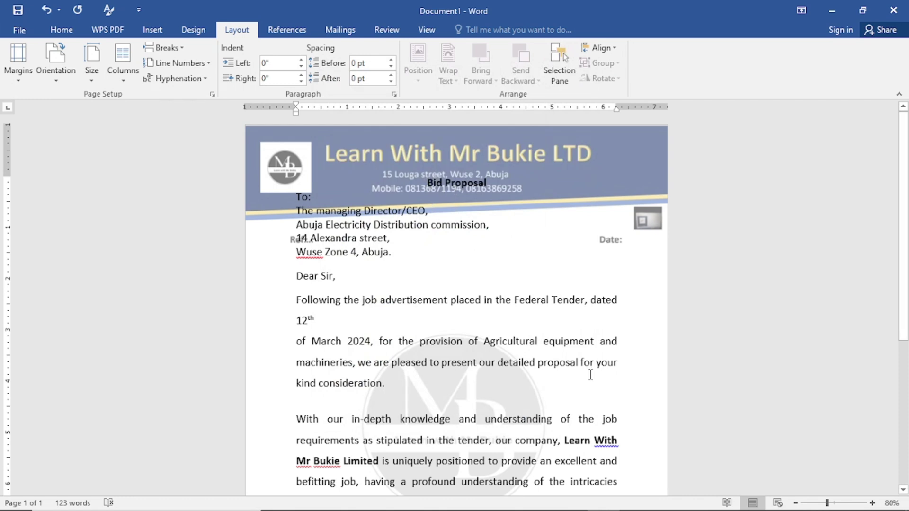
# - Push the Bid Proposal title down with blank lines so it clears the letterhead and Ref/Date line
pyautogui.press('Return')
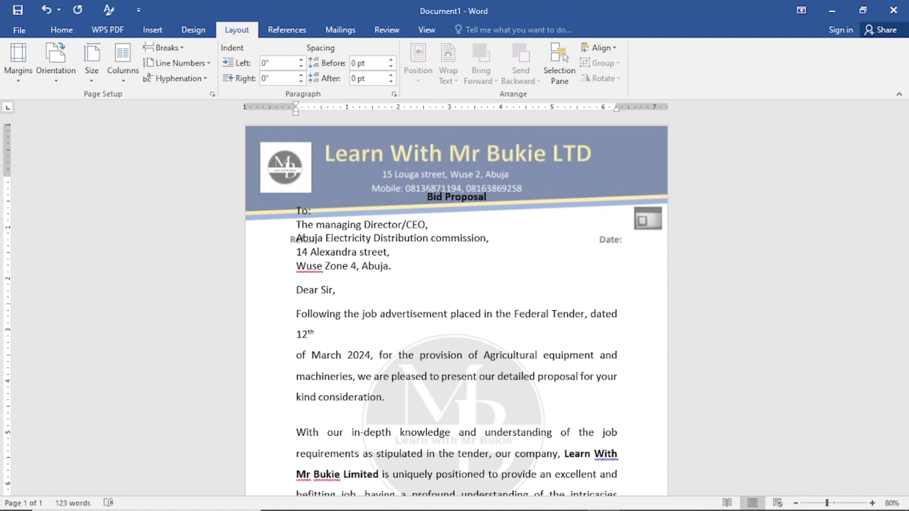
pyautogui.press('Return')
pyautogui.press('Return')
pyautogui.press('Return')
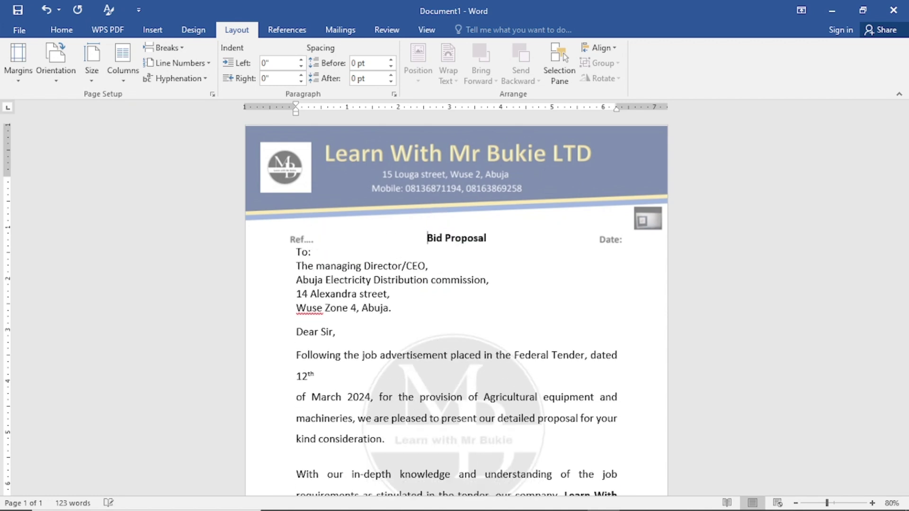
pyautogui.press('Return')
pyautogui.press('Return')
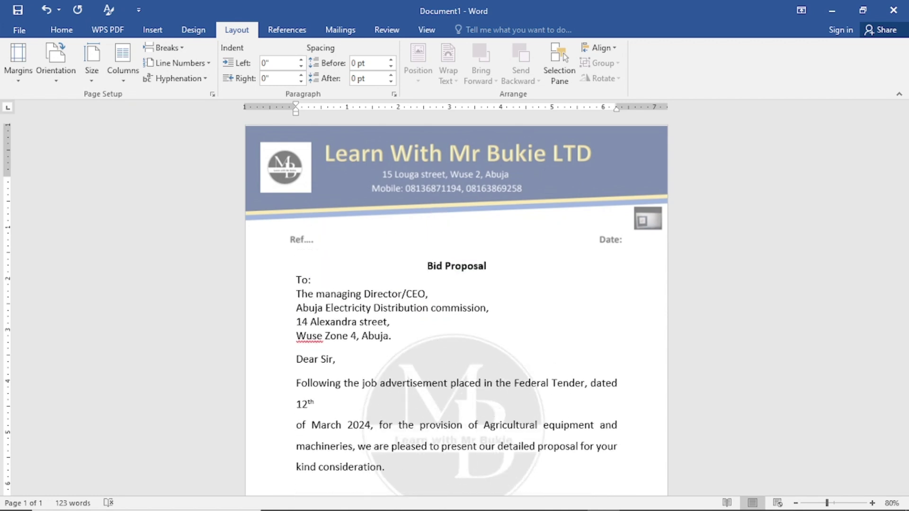
pyautogui.press('Return')
pyautogui.press('Return')
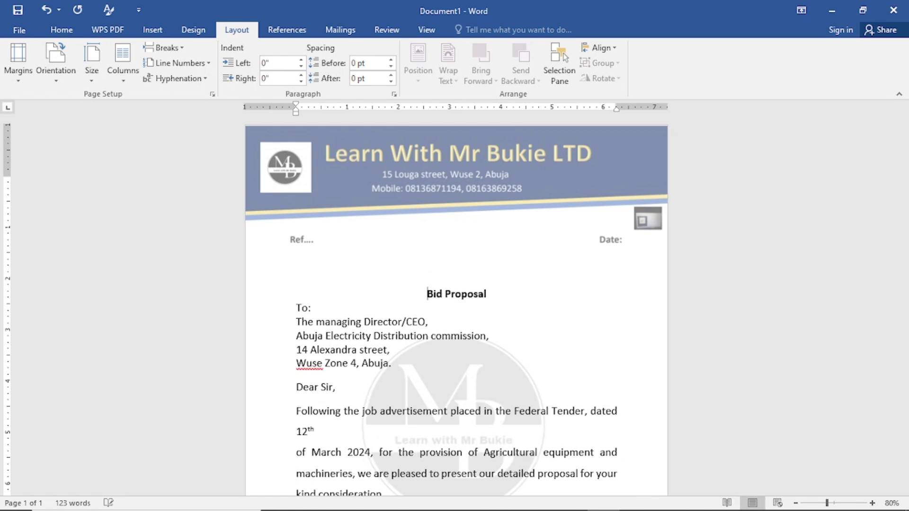
pyautogui.press('Return')
pyautogui.press('Return')
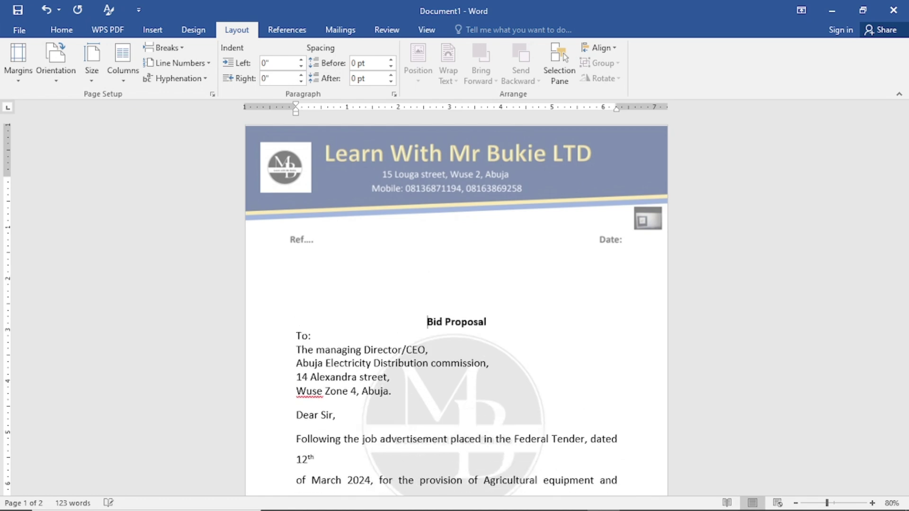
pyautogui.press('BackSpace')
pyautogui.press('BackSpace')
pyautogui.press('BackSpace')
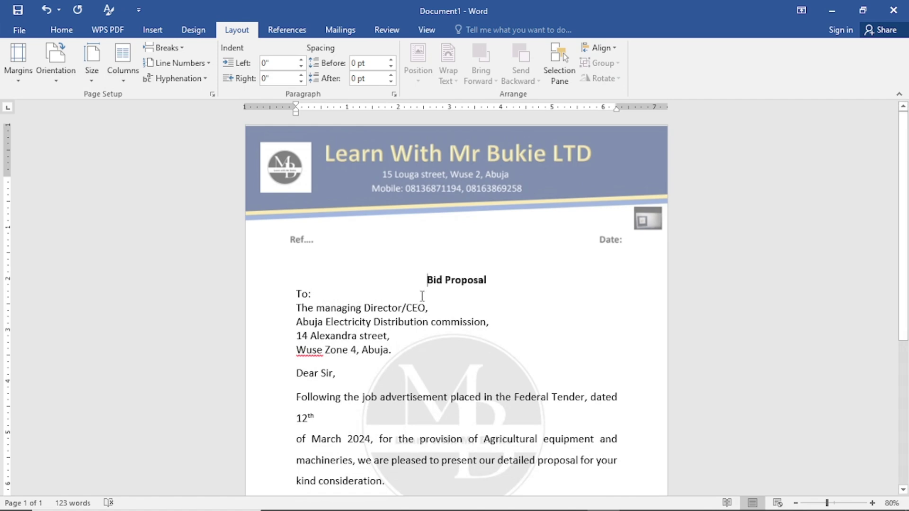
pyautogui.scroll(-5, 443, 328)
pyautogui.scroll(-1, 444, 328)
pyautogui.scroll(6, 443, 332)
pyautogui.scroll(-4, 433, 368)
pyautogui.scroll(2, 440, 341)
pyautogui.scroll(-1, 449, 319)
pyautogui.scroll(3, 448, 318)
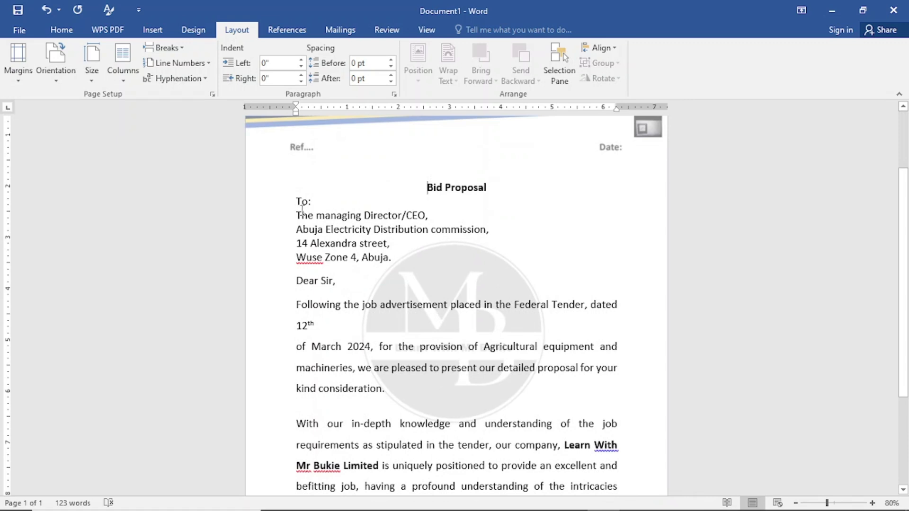
# - Select the letter text and set its font size to 14
pyautogui.moveTo(295, 200); pyautogui.dragTo(511, 452)
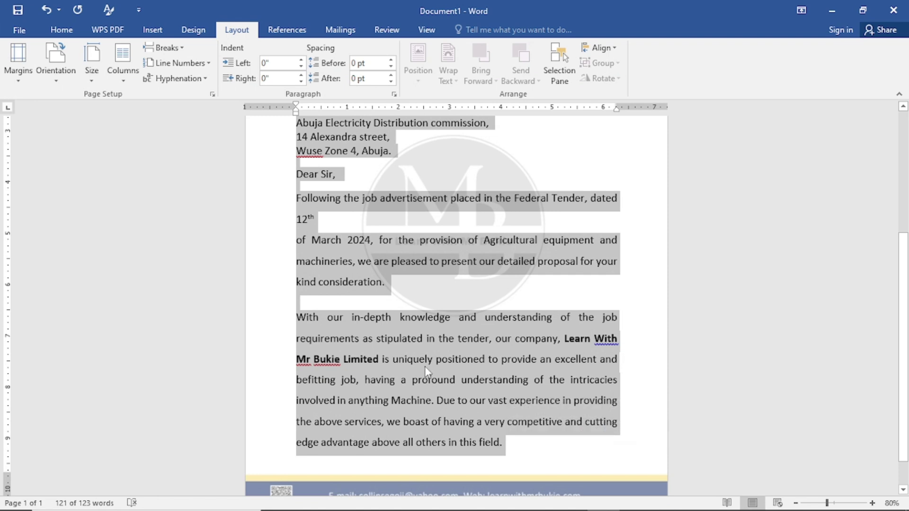
pyautogui.click(61, 30)
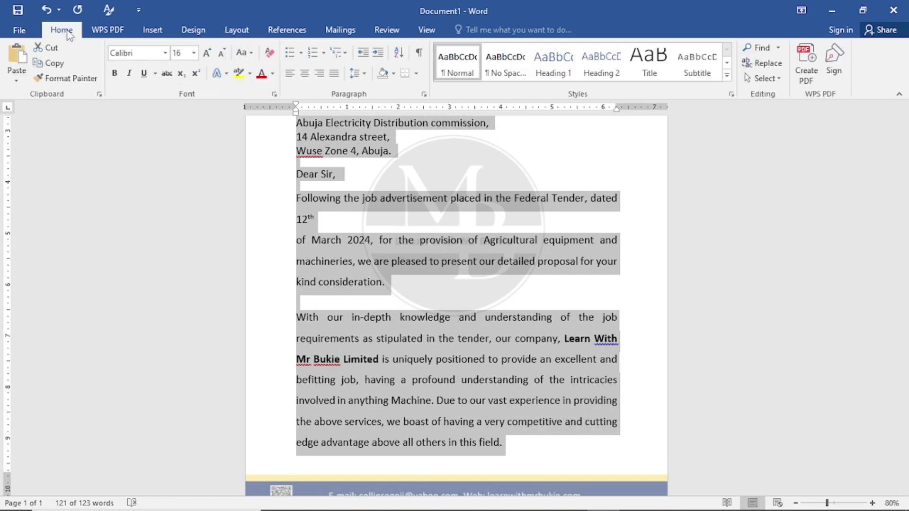
pyautogui.click(193, 53)
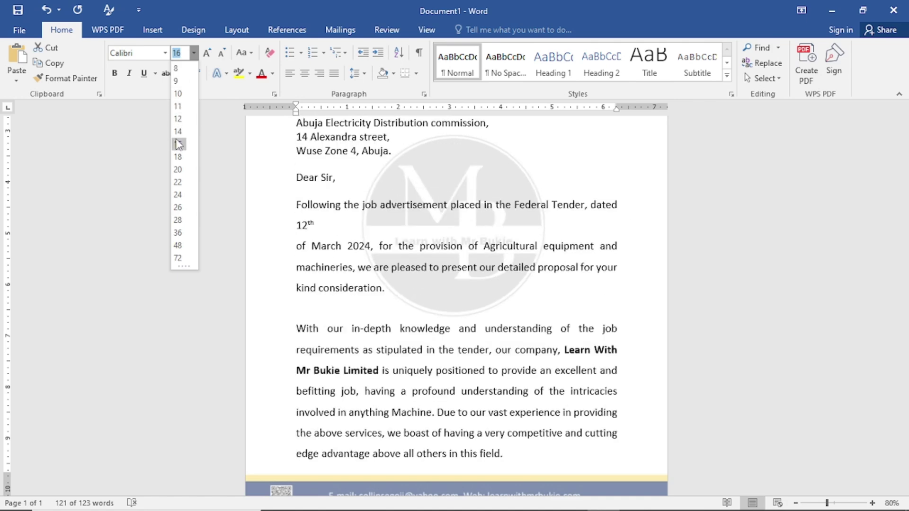
pyautogui.click(177, 131)
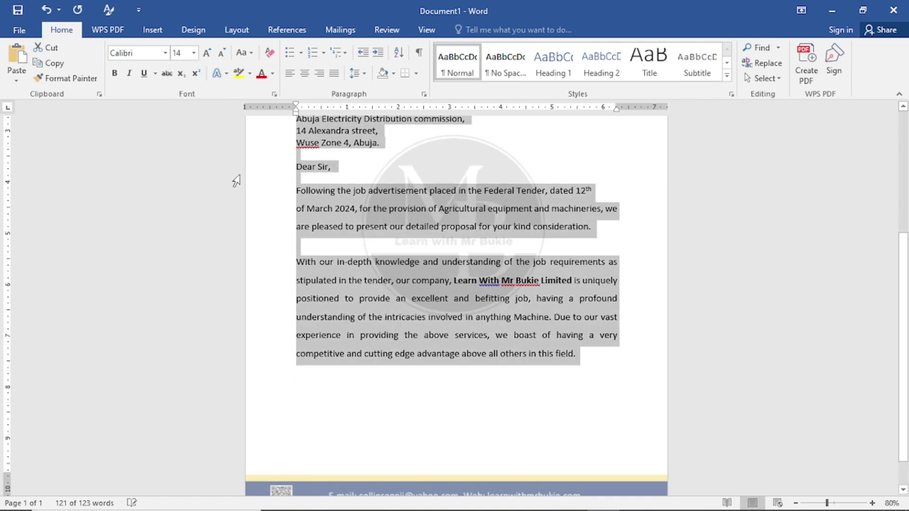
# - Try bold and italic on the letter text, leaving it regular upright Calibri 14
pyautogui.scroll(2, 409, 227)
pyautogui.scroll(1, 407, 232)
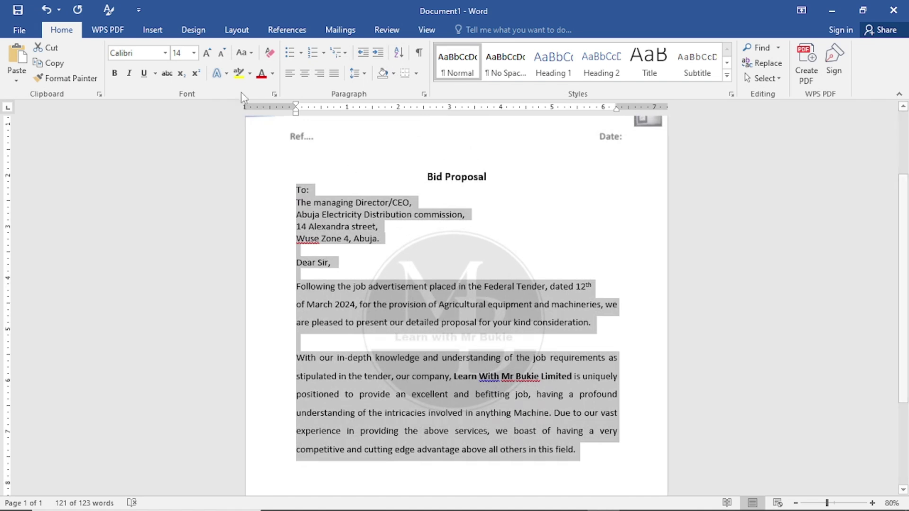
pyautogui.click(115, 74)
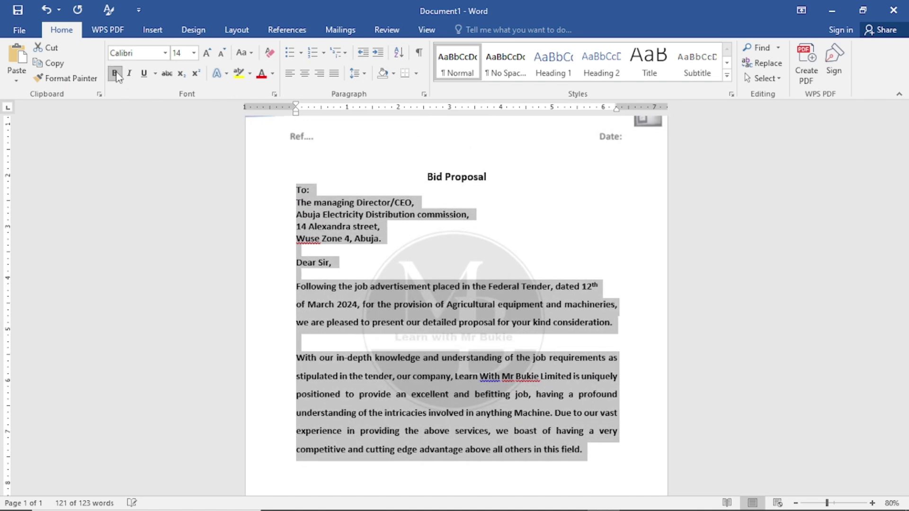
pyautogui.click(115, 73)
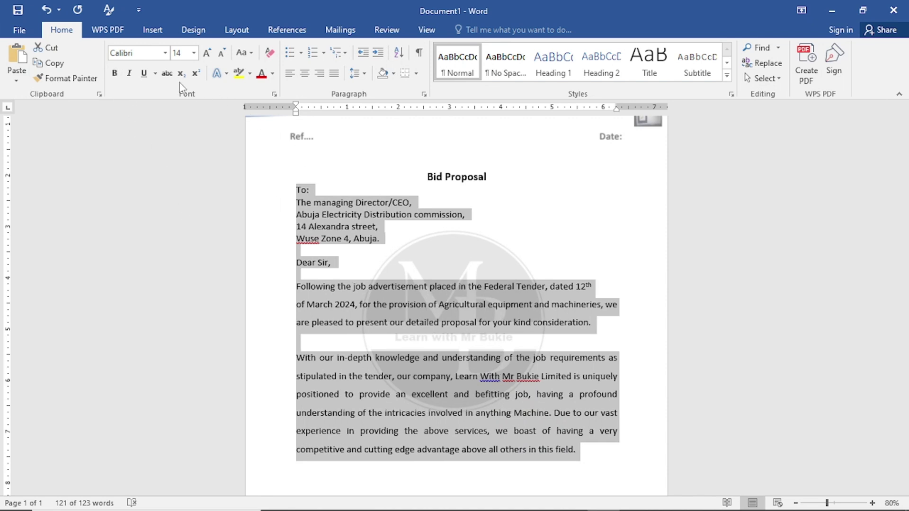
pyautogui.click(128, 75)
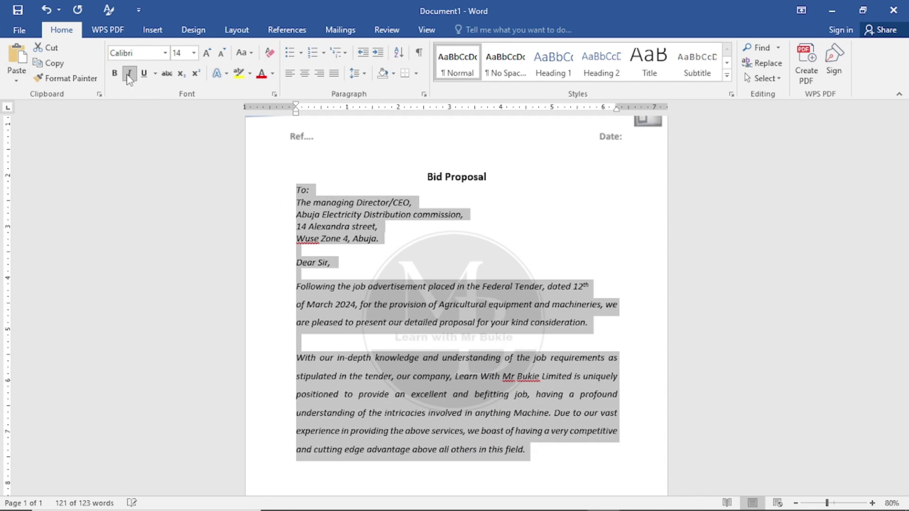
pyautogui.click(129, 74)
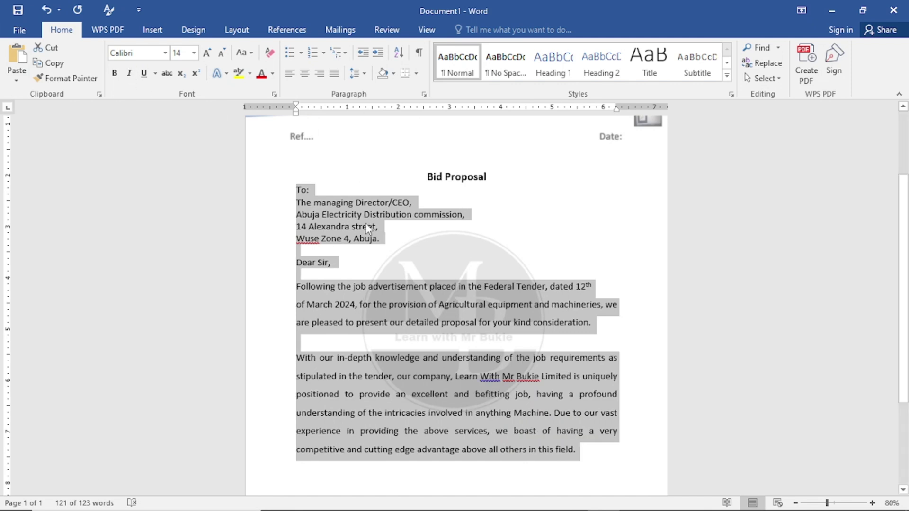
pyautogui.click(364, 74)
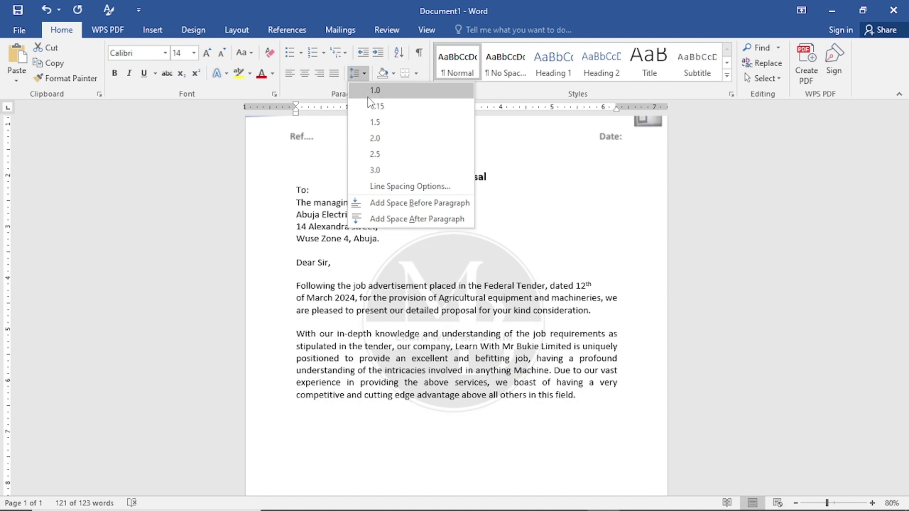
# - Apply 1.5 line spacing to the selected letter text, deselect it, and review the page
pyautogui.click(366, 125)
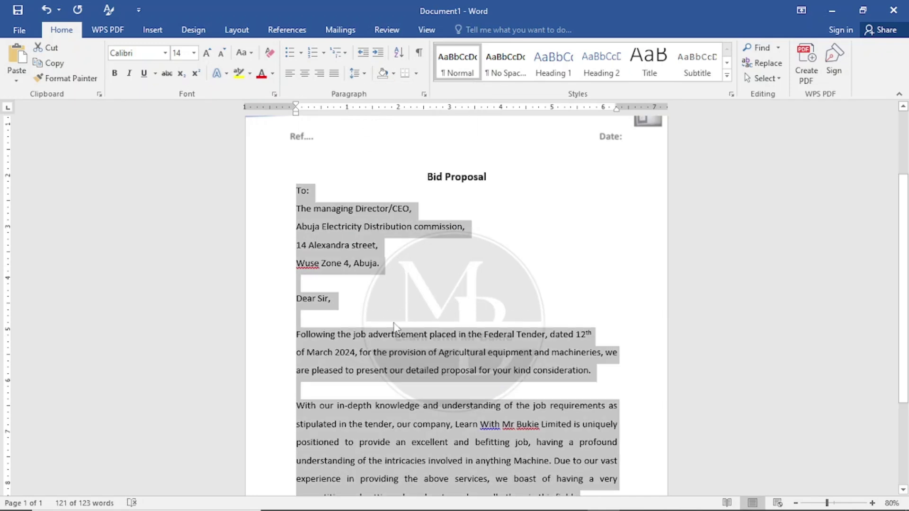
pyautogui.scroll(-4, 397, 347)
pyautogui.scroll(4, 398, 347)
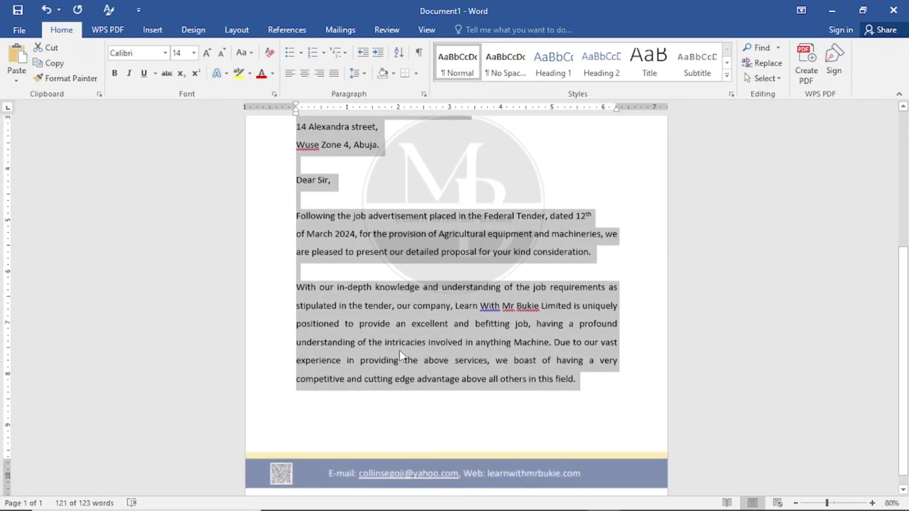
pyautogui.click(388, 348)
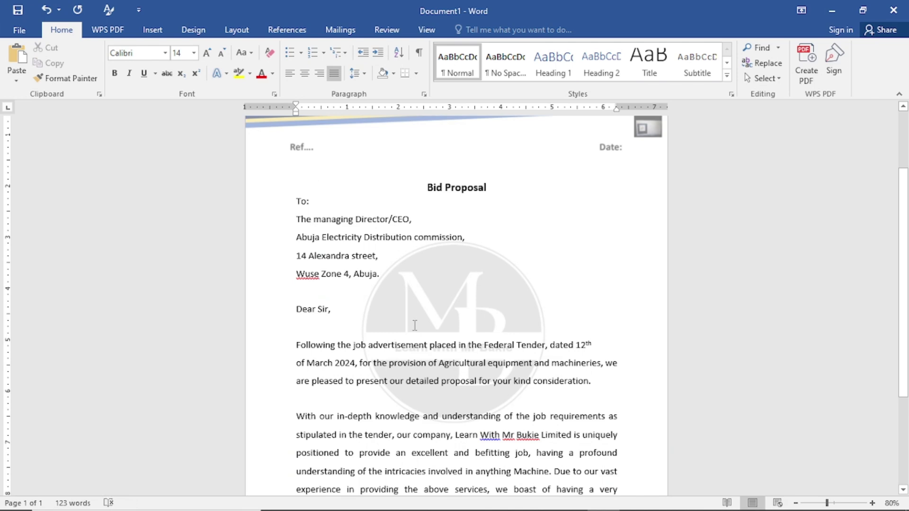
pyautogui.scroll(2, 415, 326)
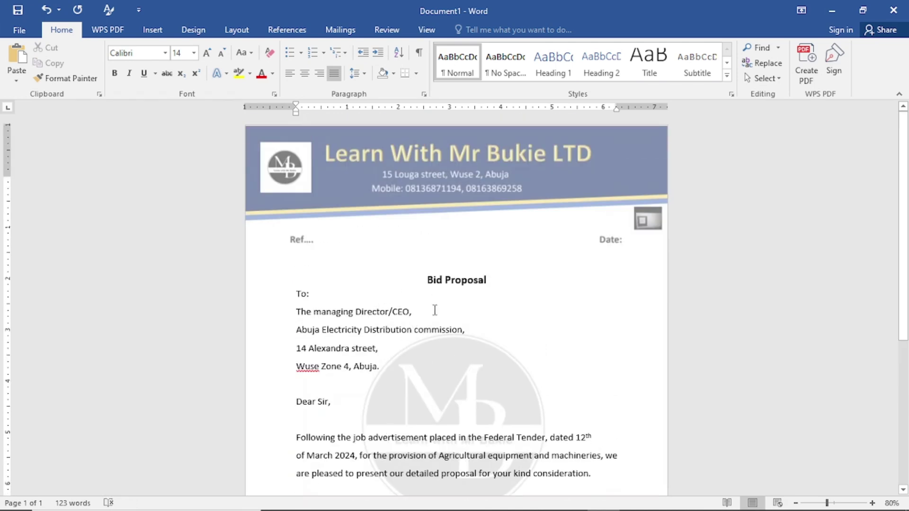
pyautogui.scroll(-5, 435, 311)
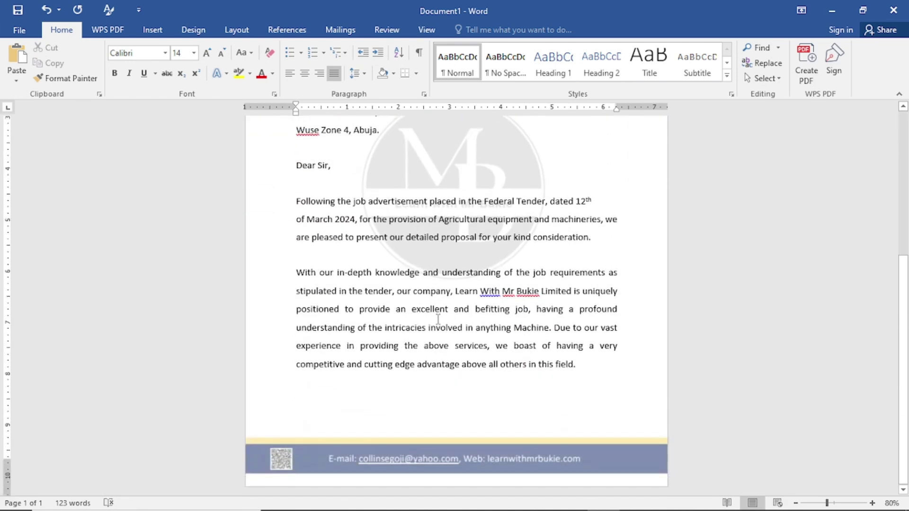
pyautogui.scroll(5, 459, 317)
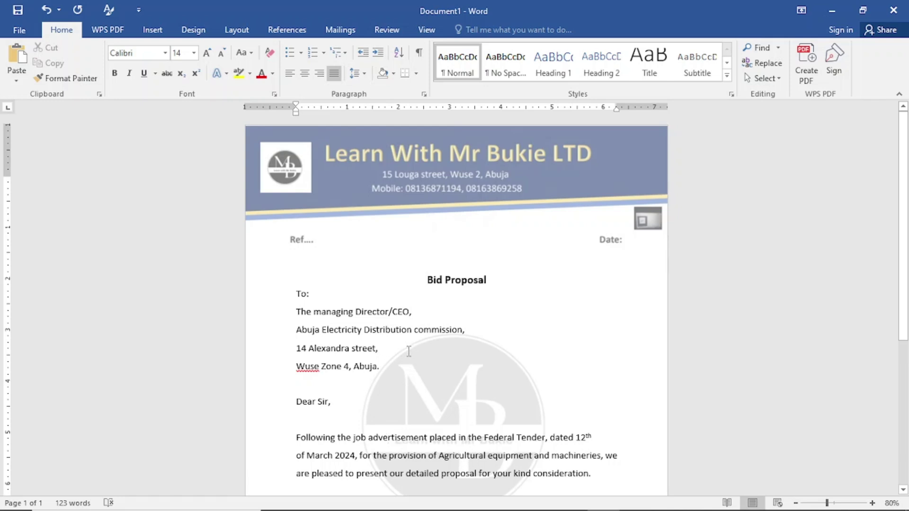
# - Save the letter as a PDF named 'Bid Proposal' in the Videos folder
pyautogui.click(19, 33)
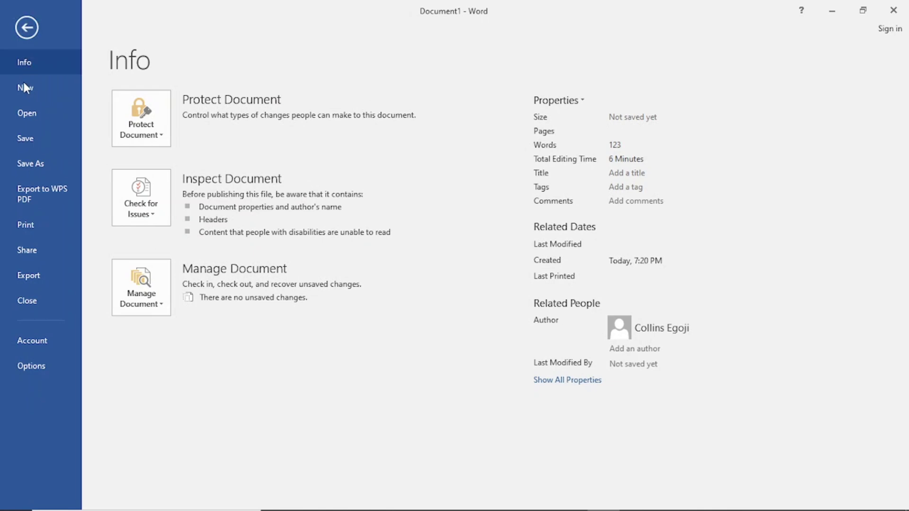
pyautogui.click(28, 163)
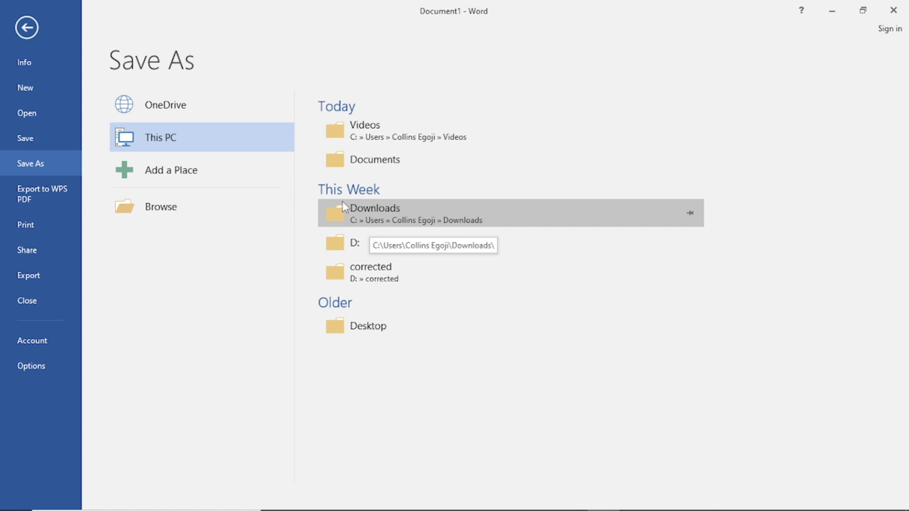
pyautogui.click(370, 142)
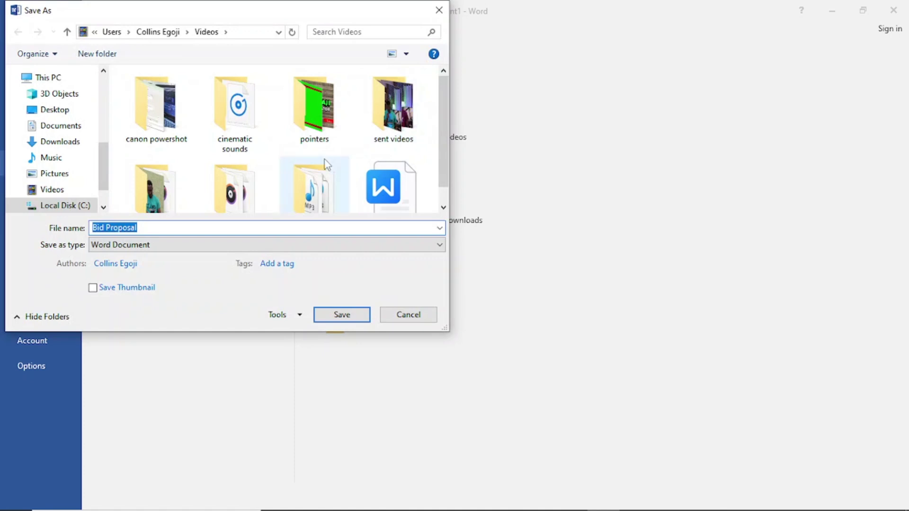
pyautogui.click(139, 227)
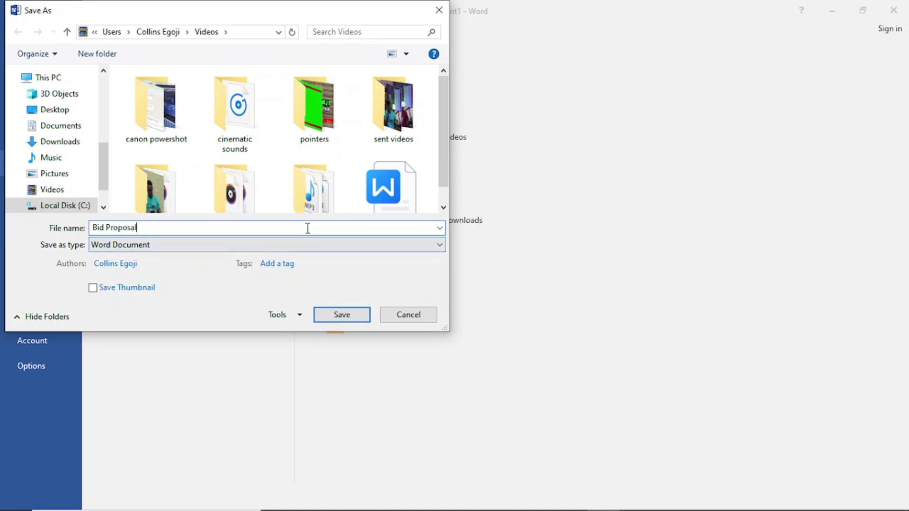
pyautogui.click(308, 246)
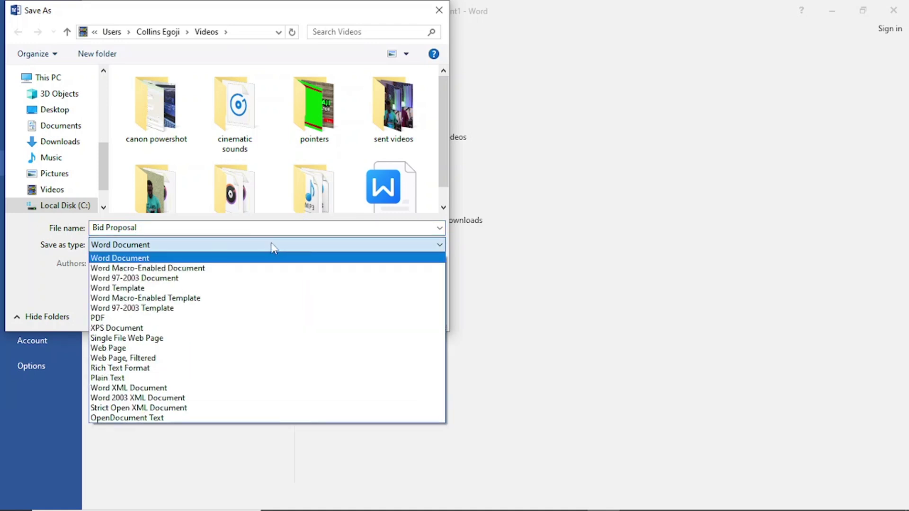
pyautogui.click(118, 318)
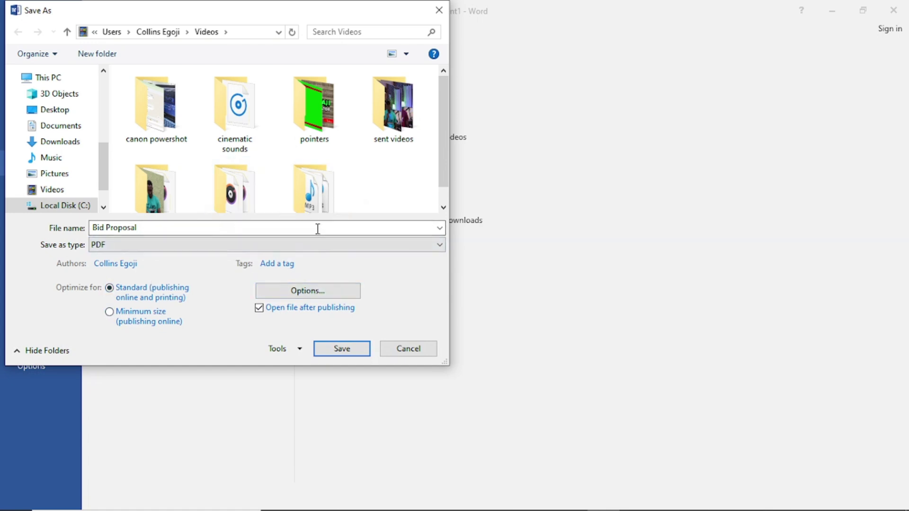
pyautogui.click(342, 348)
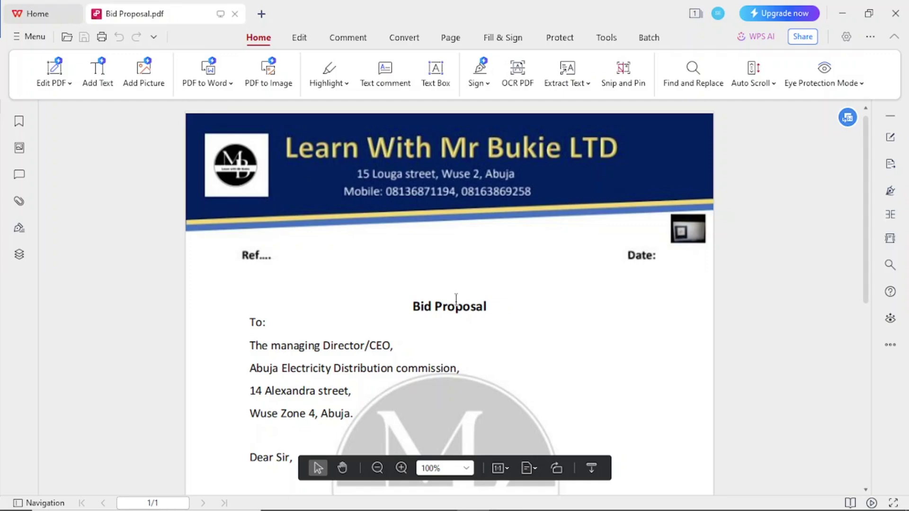
# - Scroll through the exported Bid Proposal PDF in WPS PDF, then switch to Word
pyautogui.scroll(-5, 445, 301)
pyautogui.scroll(2, 436, 303)
pyautogui.scroll(3, 437, 300)
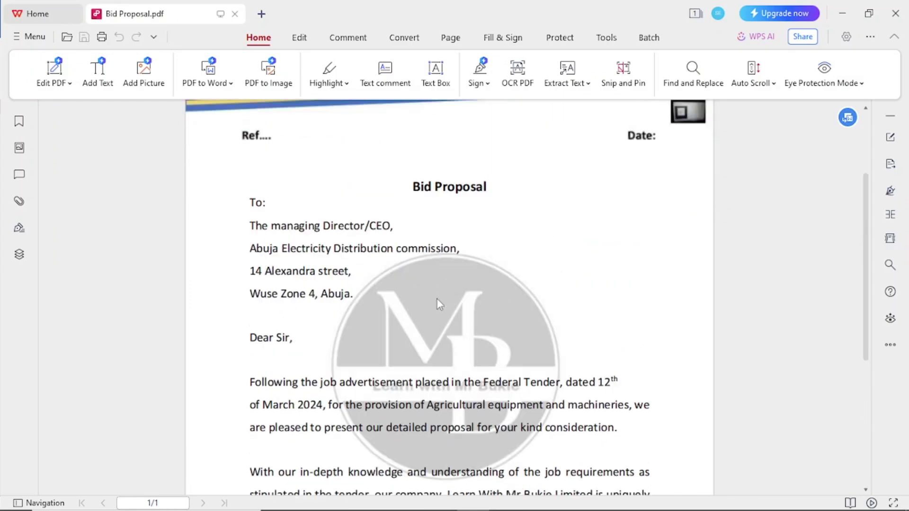
pyautogui.scroll(-7, 444, 287)
pyautogui.scroll(2, 439, 294)
pyautogui.scroll(5, 439, 292)
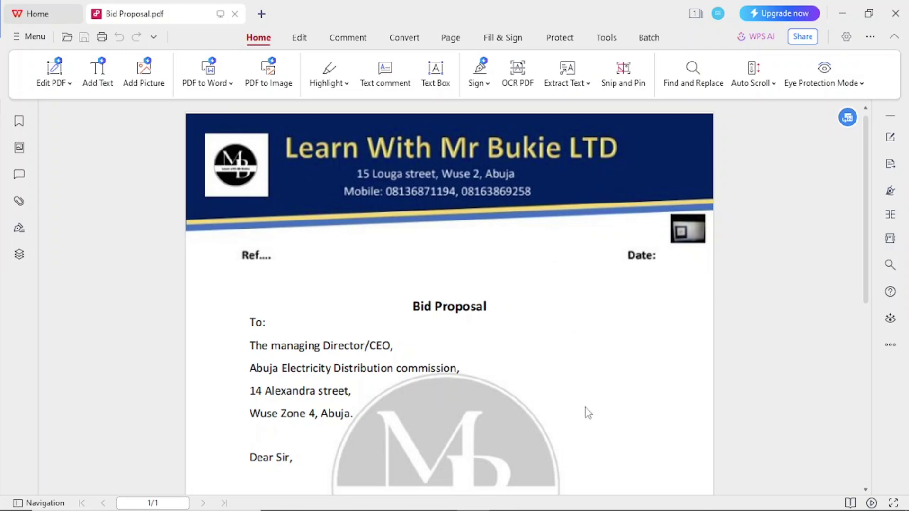
pyautogui.click(603, 497)
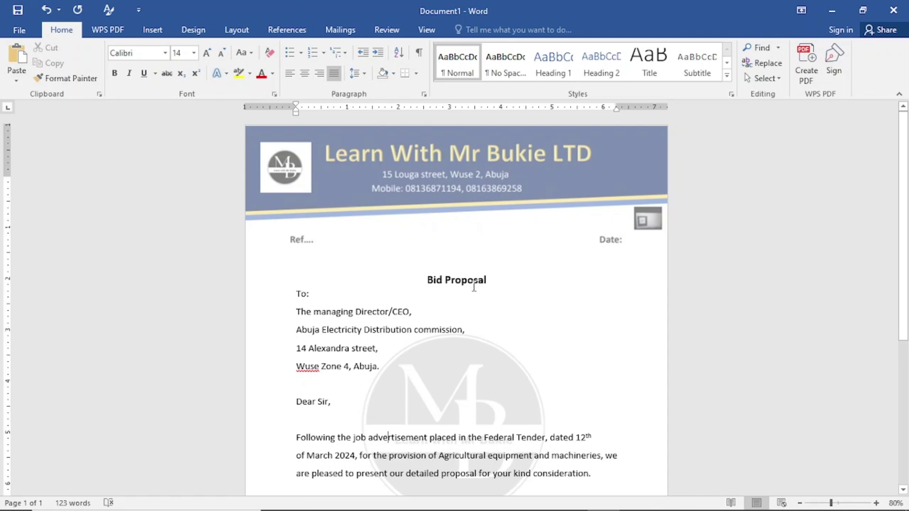
# - Check the PDF again in WPS PDF and return to the Word document
pyautogui.scroll(-3, 474, 288)
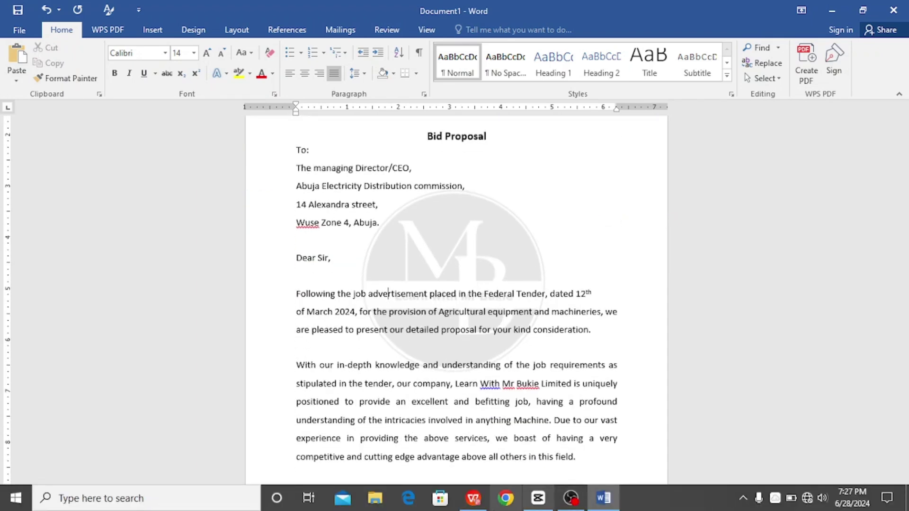
pyautogui.click(473, 498)
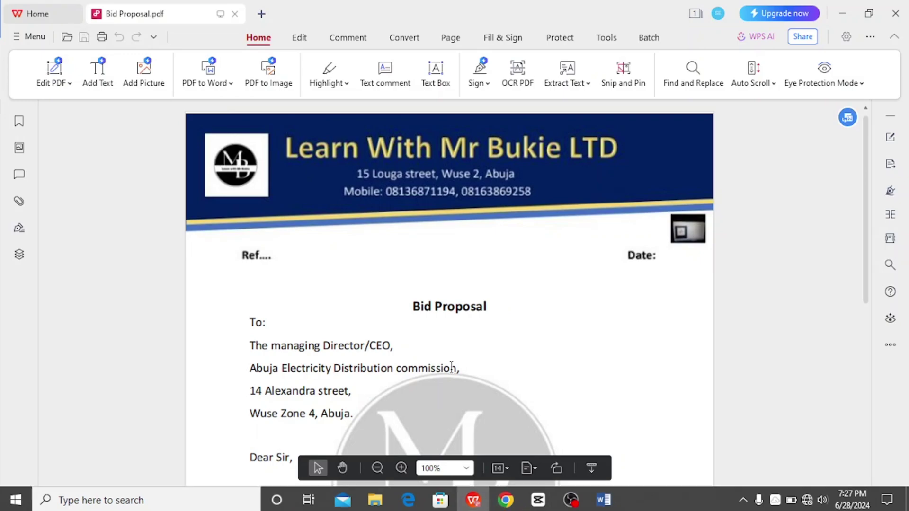
pyautogui.scroll(-8, 474, 349)
pyautogui.scroll(5, 477, 339)
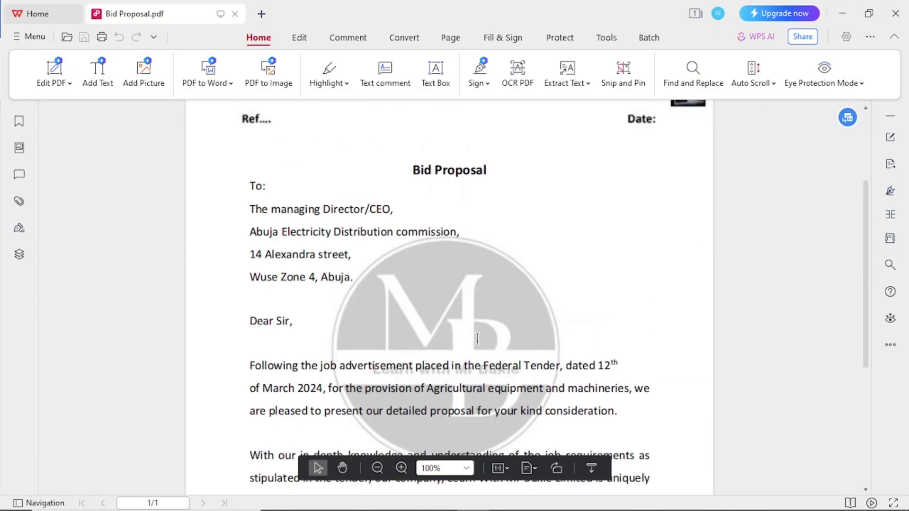
pyautogui.scroll(3, 476, 341)
pyautogui.scroll(-6, 476, 345)
pyautogui.scroll(6, 477, 353)
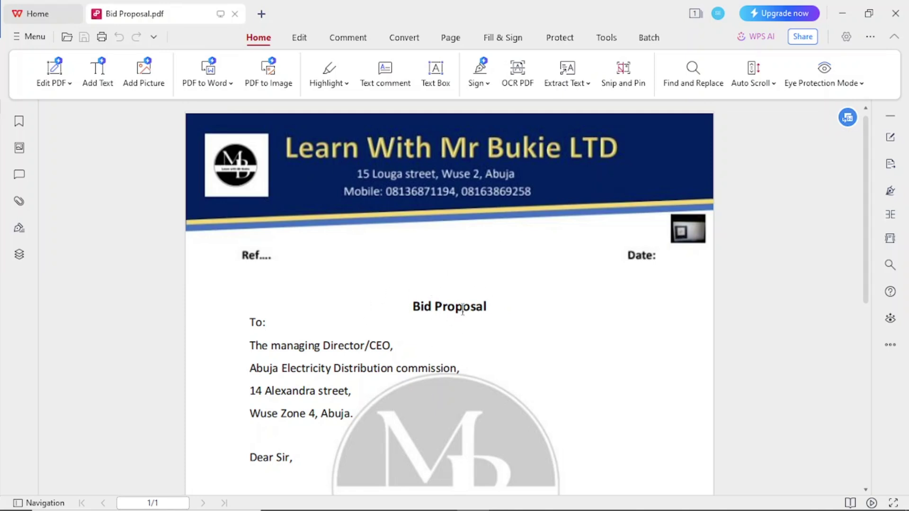
pyautogui.moveTo(543, 479)
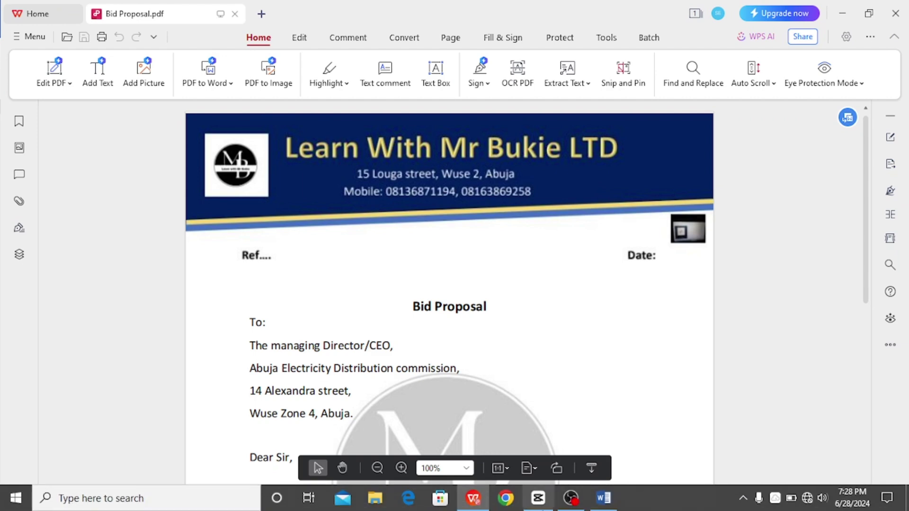
pyautogui.click(604, 501)
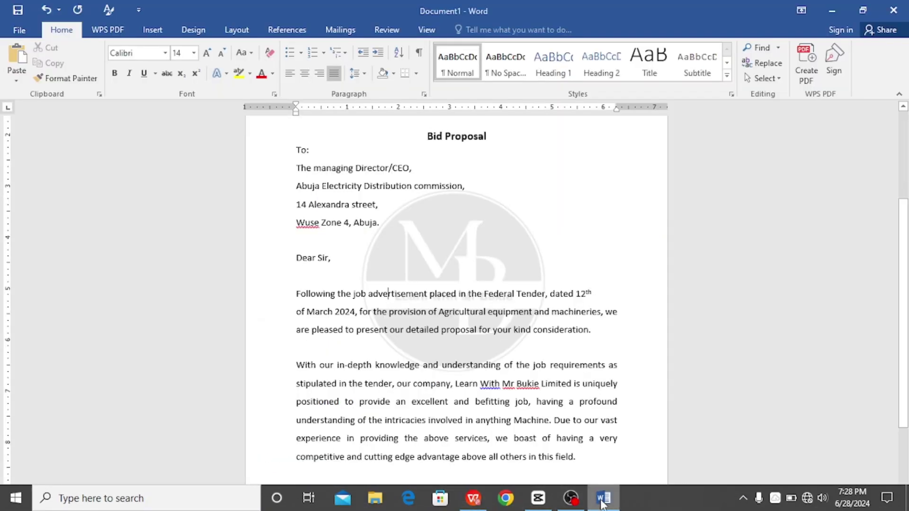